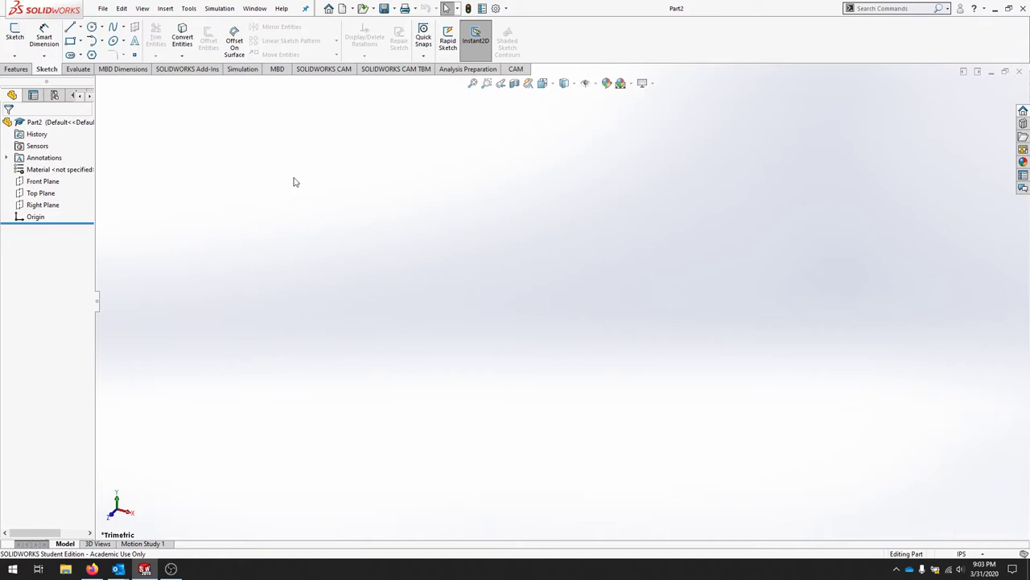
# - Start a sketch on the Front Plane and draw a horizontal construction centerline about 2.92 in long from the origin
pyautogui.click(14, 34)
pyautogui.click(437, 181)
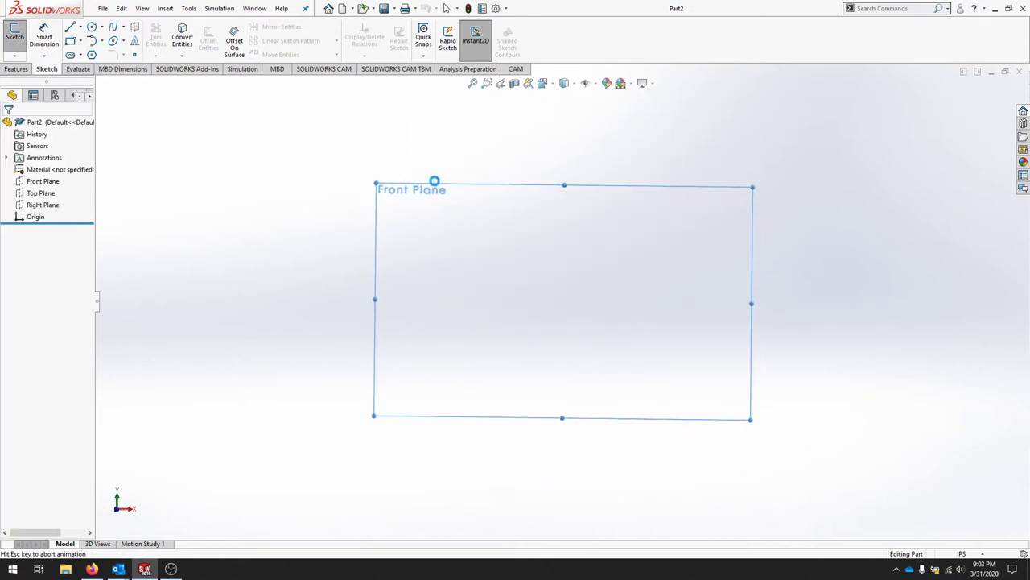
pyautogui.click(81, 28)
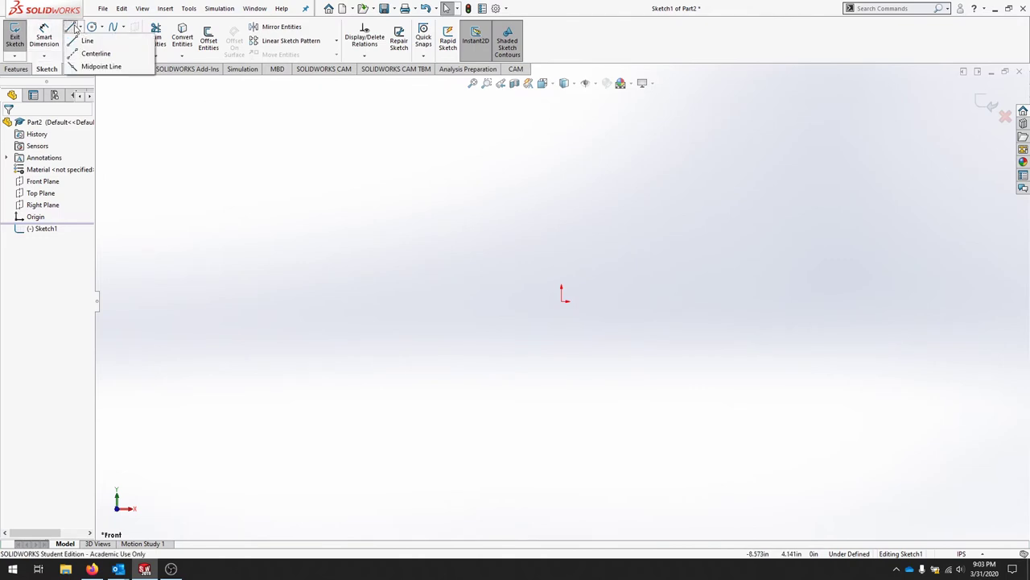
pyautogui.click(96, 54)
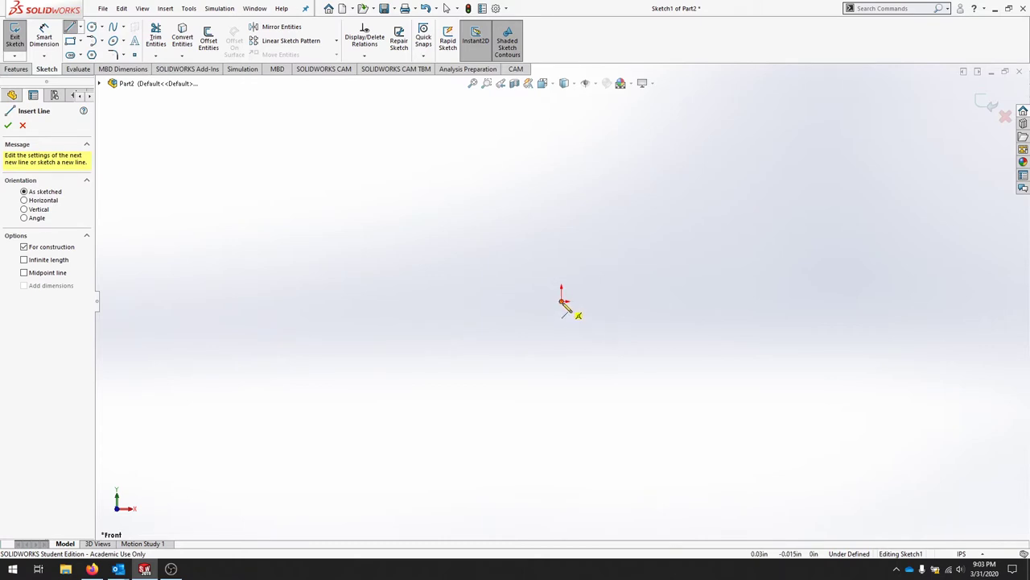
pyautogui.click(562, 301)
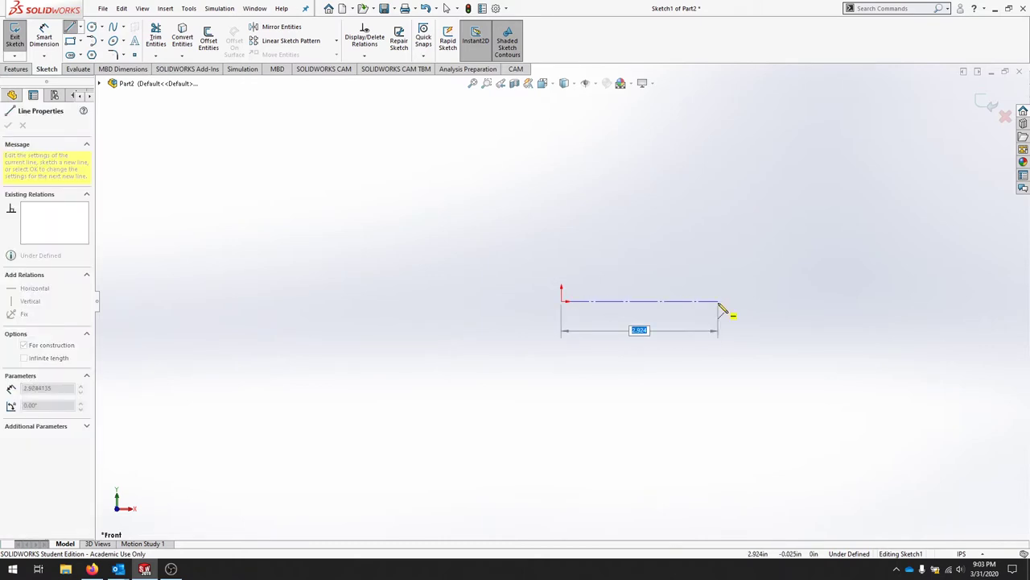
pyautogui.click(718, 301)
pyautogui.press('Escape')
pyautogui.click(610, 305)
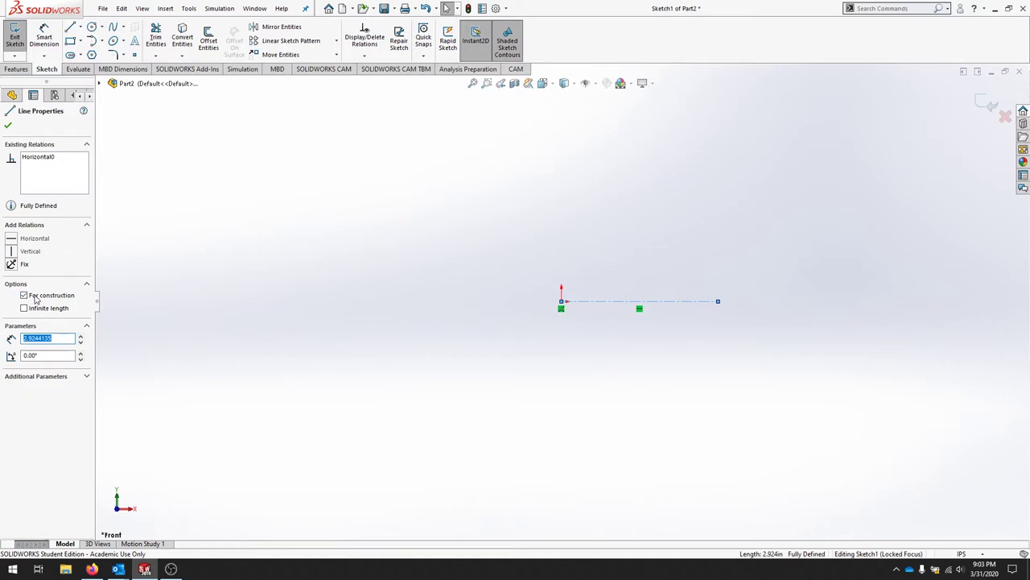
pyautogui.click(797, 400)
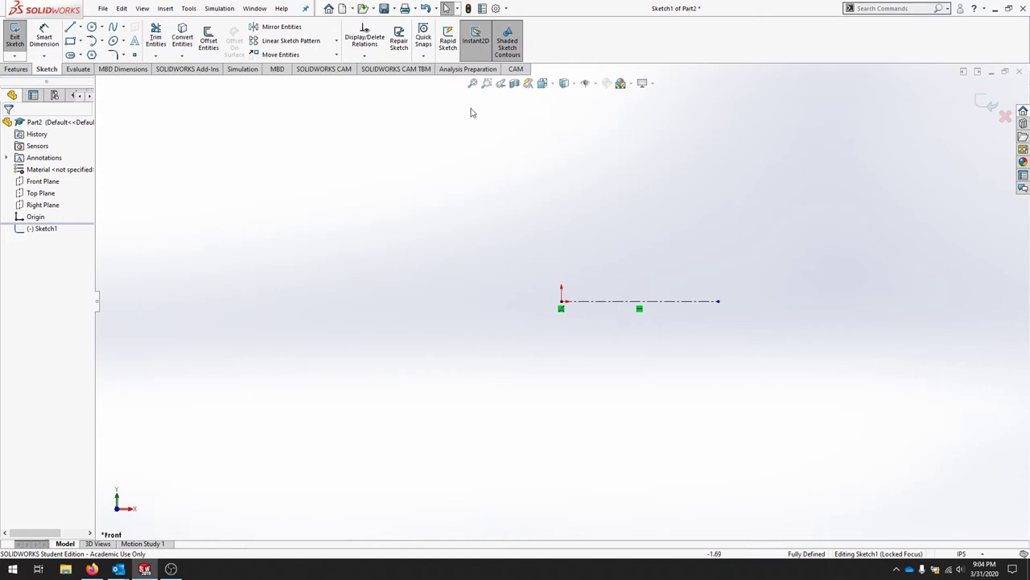
# - Sketch connected lines above the origin: a vertical about 2.6 in, a horizontal about 2.2 in to its right, and a short upward vertical
pyautogui.click(70, 27)
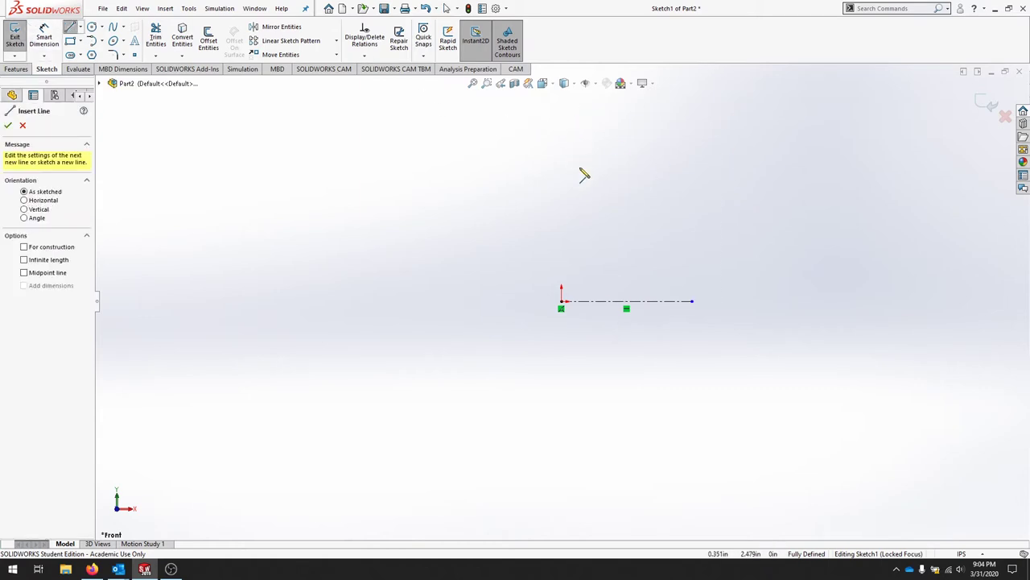
pyautogui.click(563, 115)
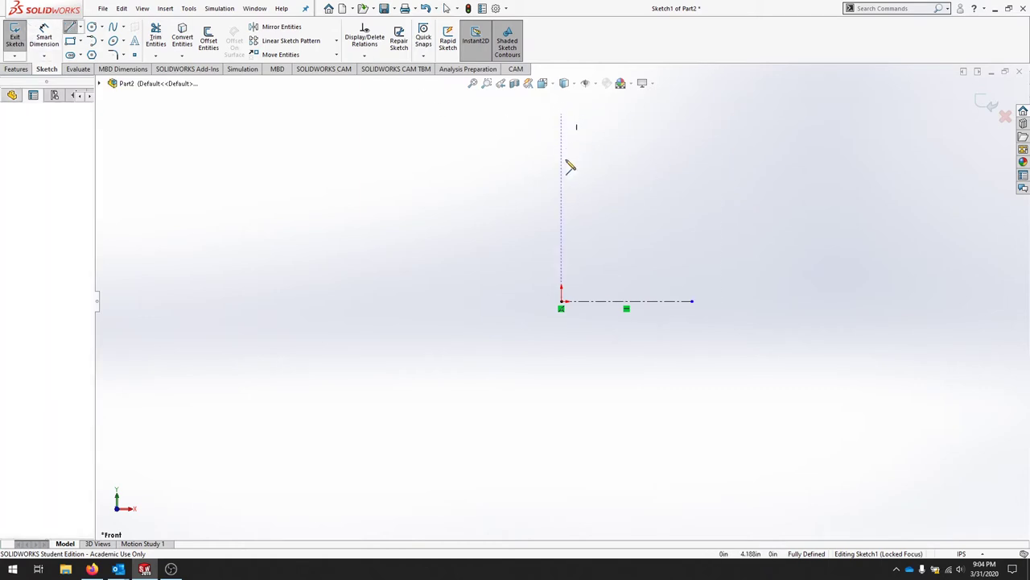
pyautogui.click(561, 230)
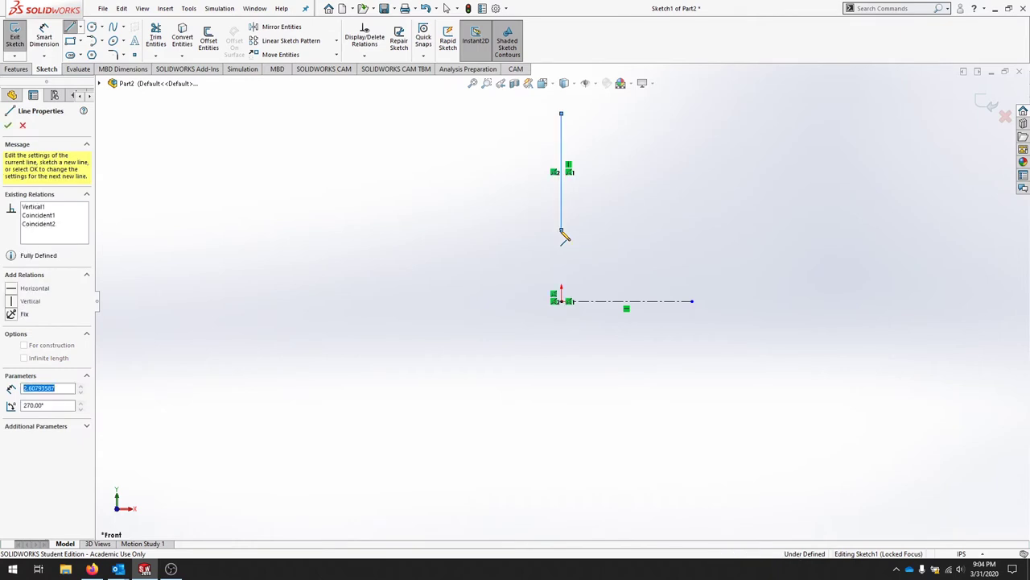
pyautogui.click(660, 229)
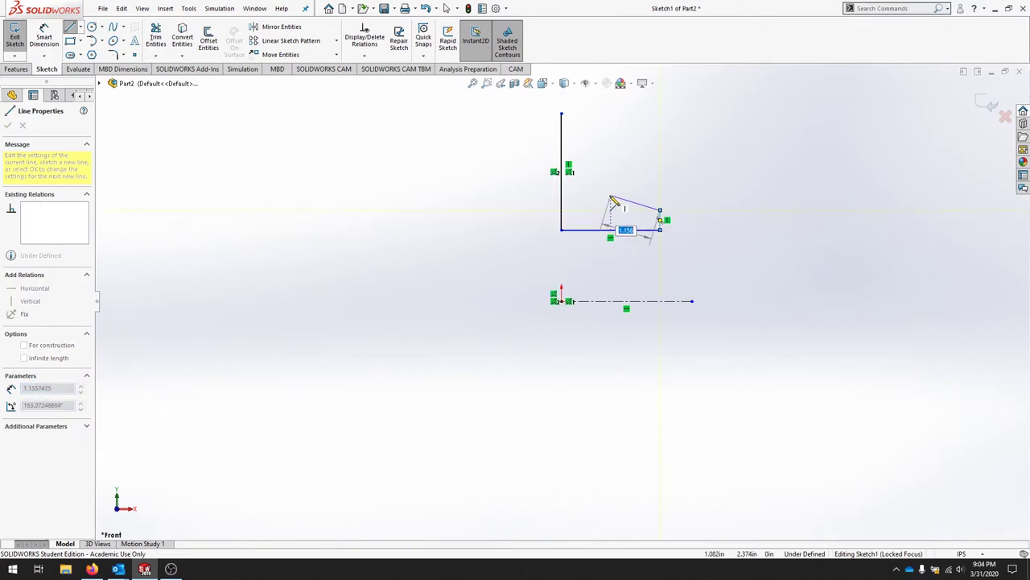
pyautogui.press('Escape')
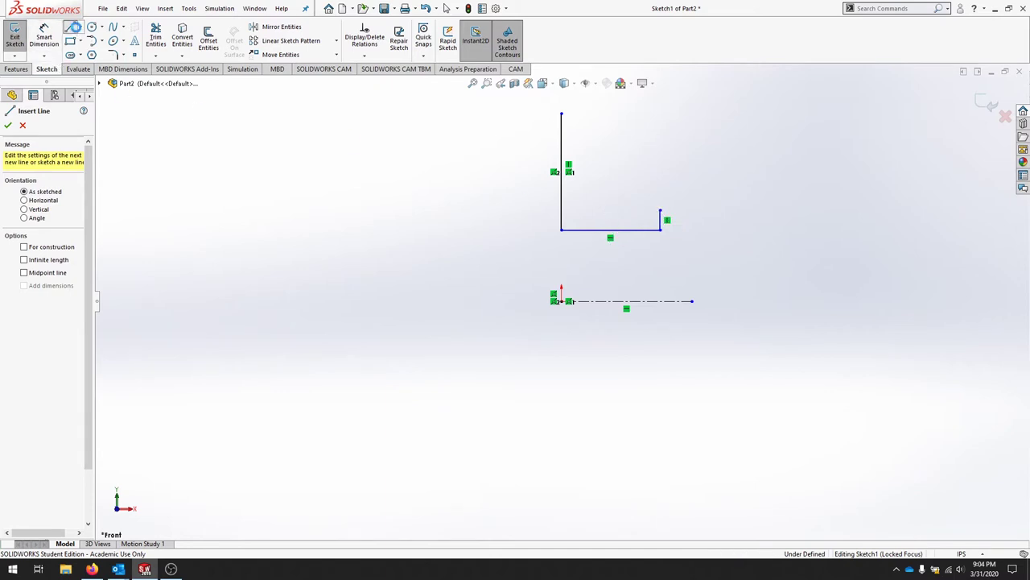
pyautogui.press('Escape')
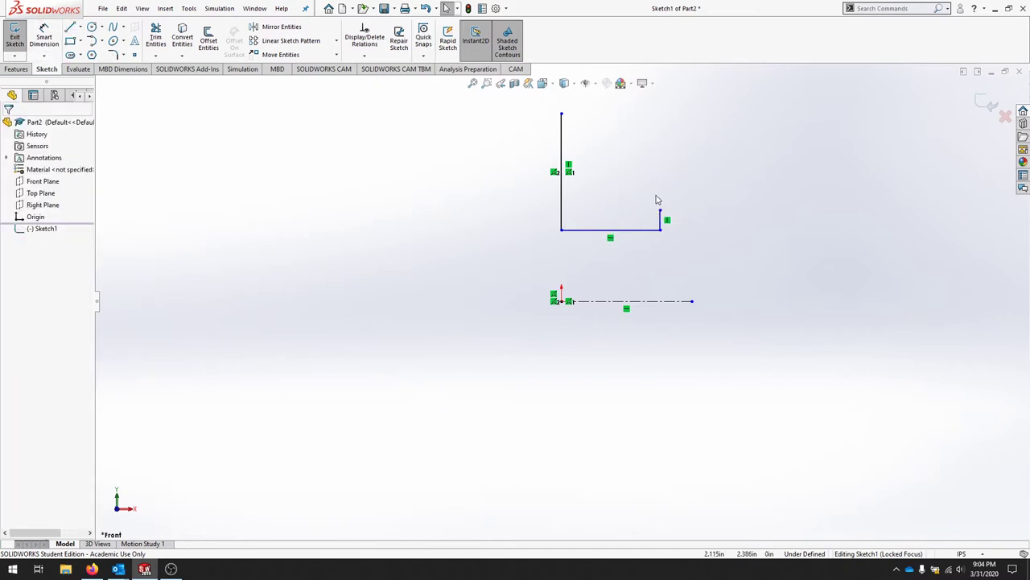
# - Continue the outline from the short vertical's upper end and close it as a C-shaped profile with two slanted inner edges
pyautogui.press('l')
pyautogui.click(660, 212)
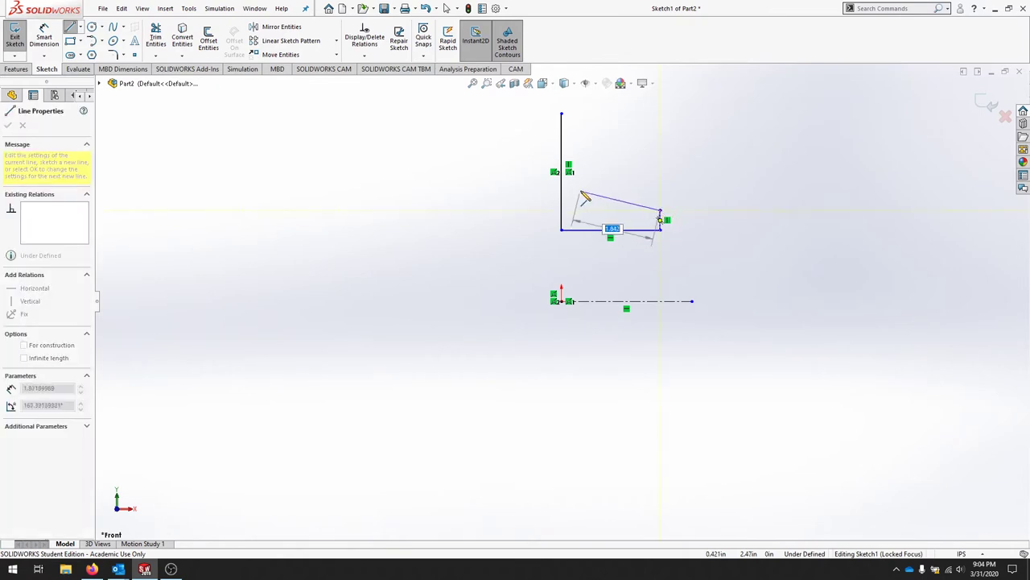
pyautogui.click(601, 195)
pyautogui.click(601, 145)
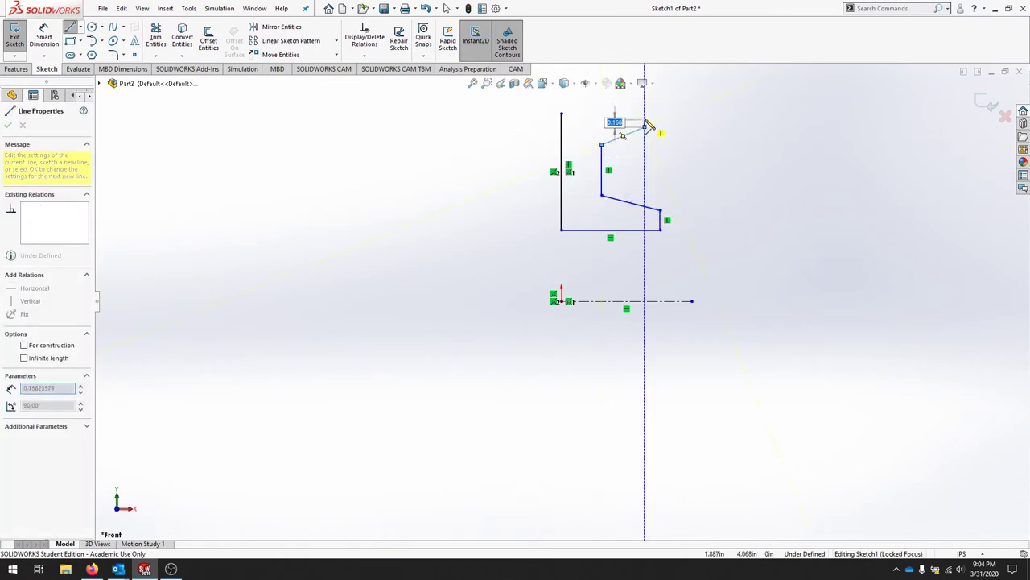
pyautogui.click(645, 125)
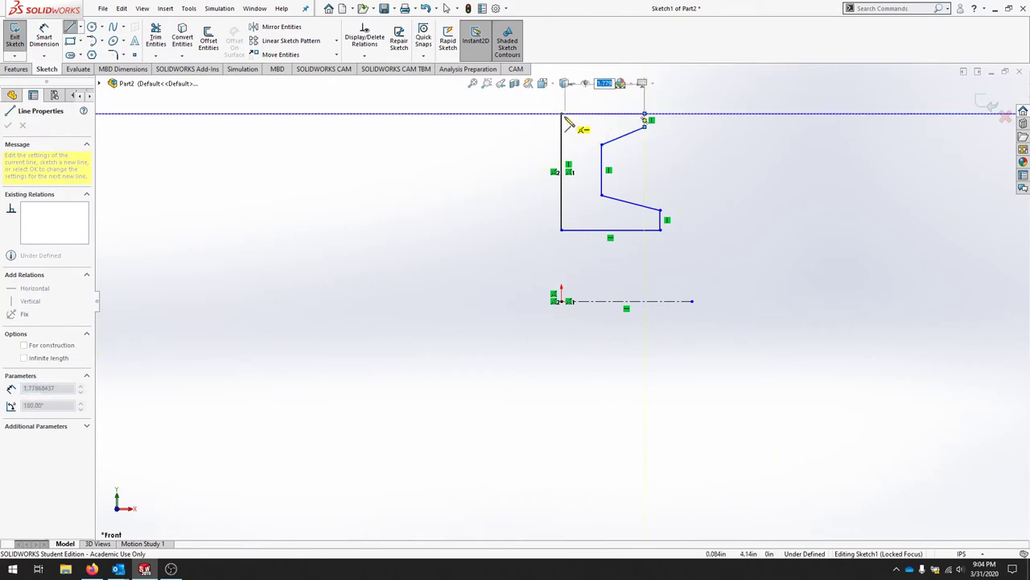
pyautogui.click(562, 114)
pyautogui.press('Escape')
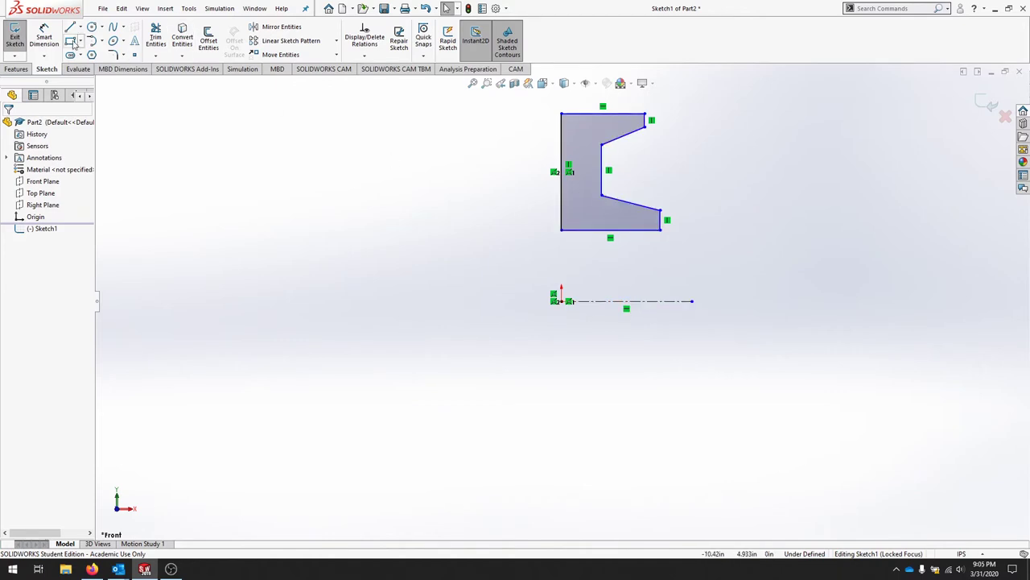
# - Add a doubled diameter dimension of 0.75 in between the centerline and the profile's bottom edge
pyautogui.click(45, 32)
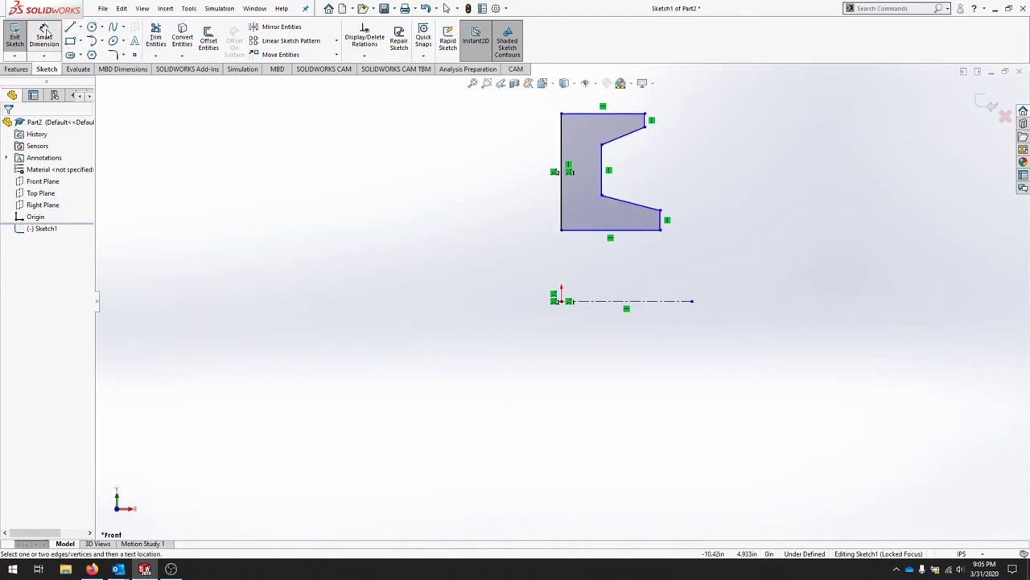
pyautogui.click(659, 301)
pyautogui.click(640, 230)
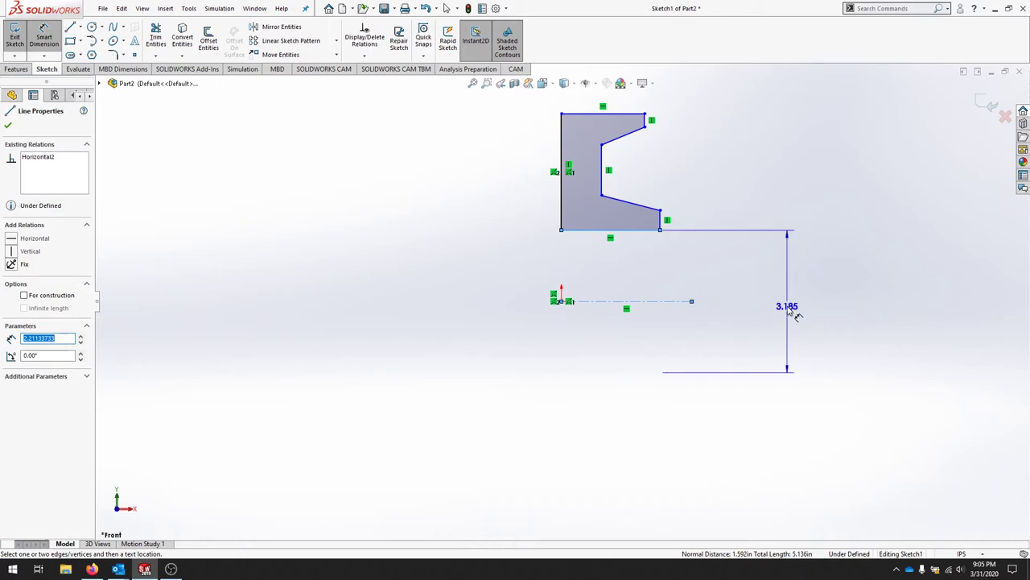
pyautogui.click(775, 314)
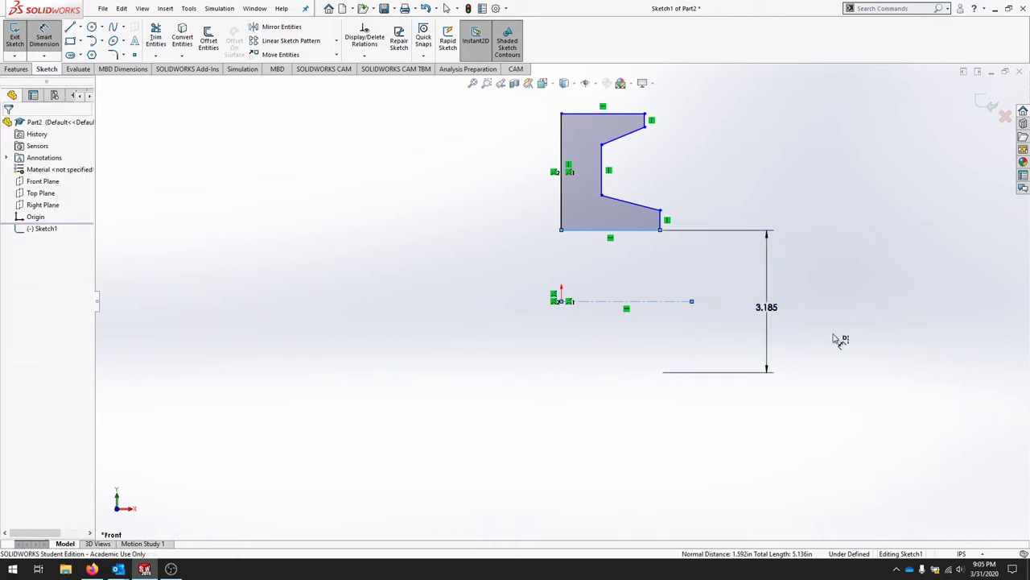
pyautogui.write('.75')
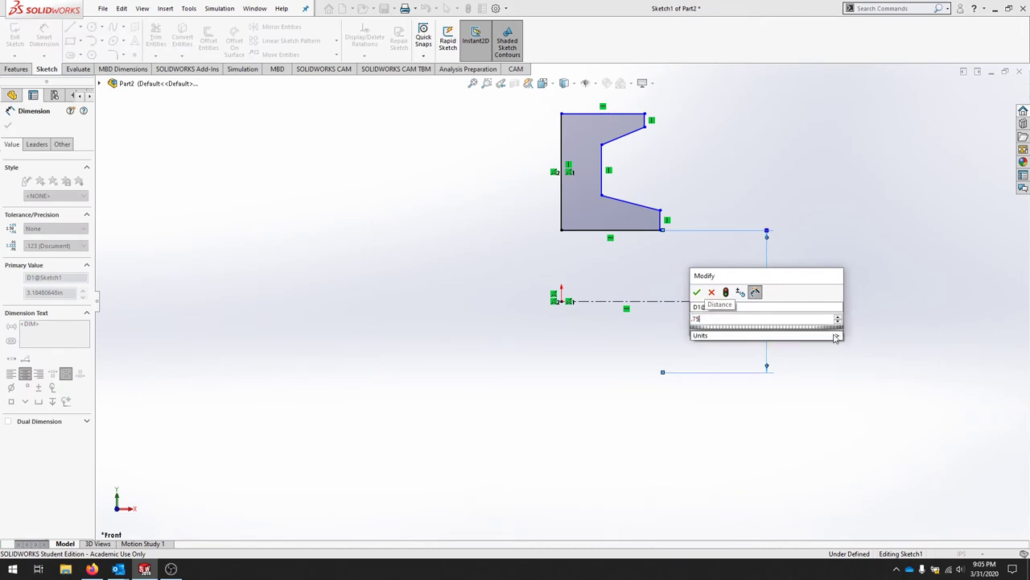
pyautogui.click(836, 337)
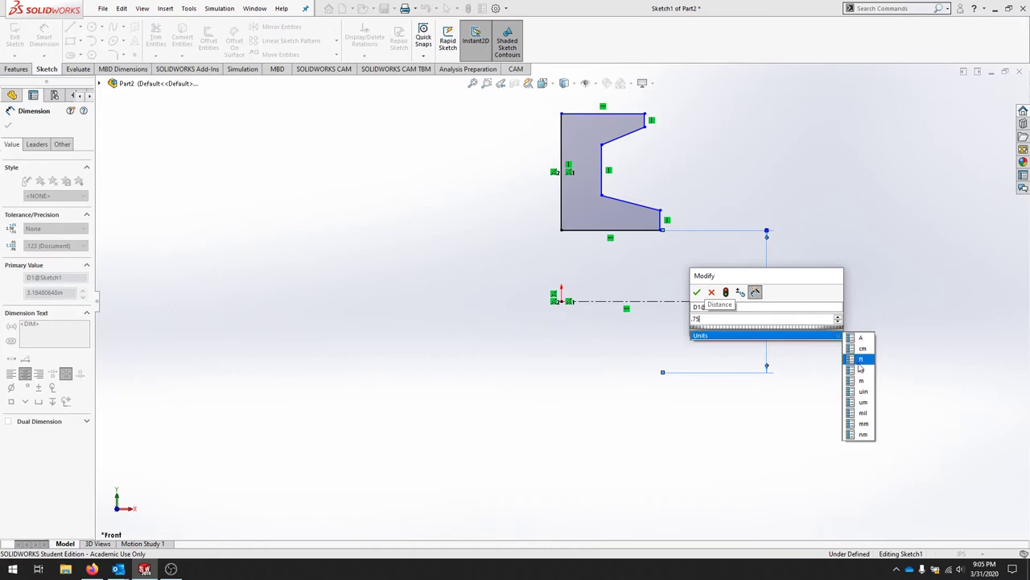
pyautogui.click(697, 292)
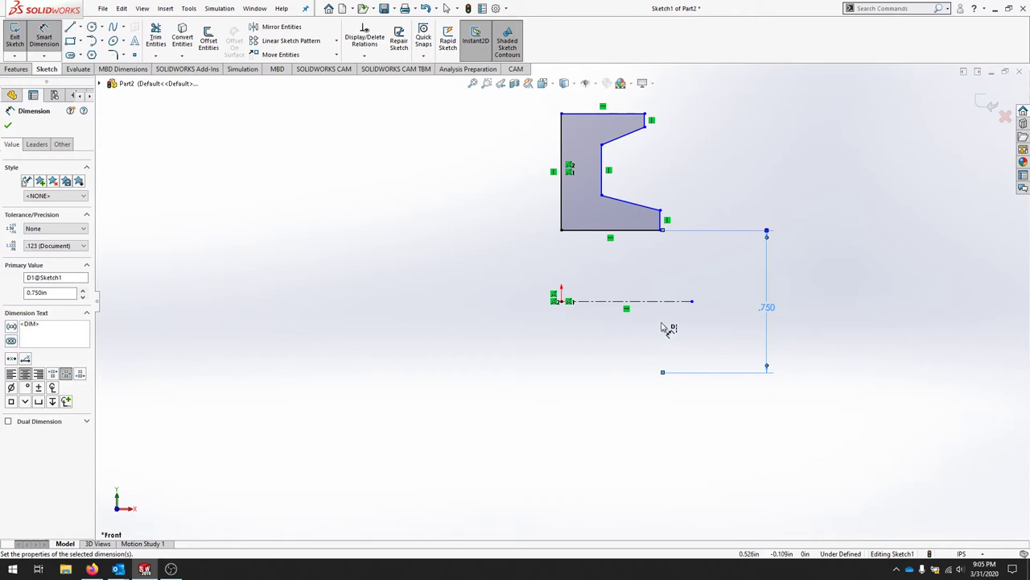
pyautogui.press('Escape')
# - Add a 1.25 in diameter dimension from the centerline to the upper end of the lower flange's short vertical edge
pyautogui.click(43, 42)
pyautogui.click(668, 301)
pyautogui.click(661, 211)
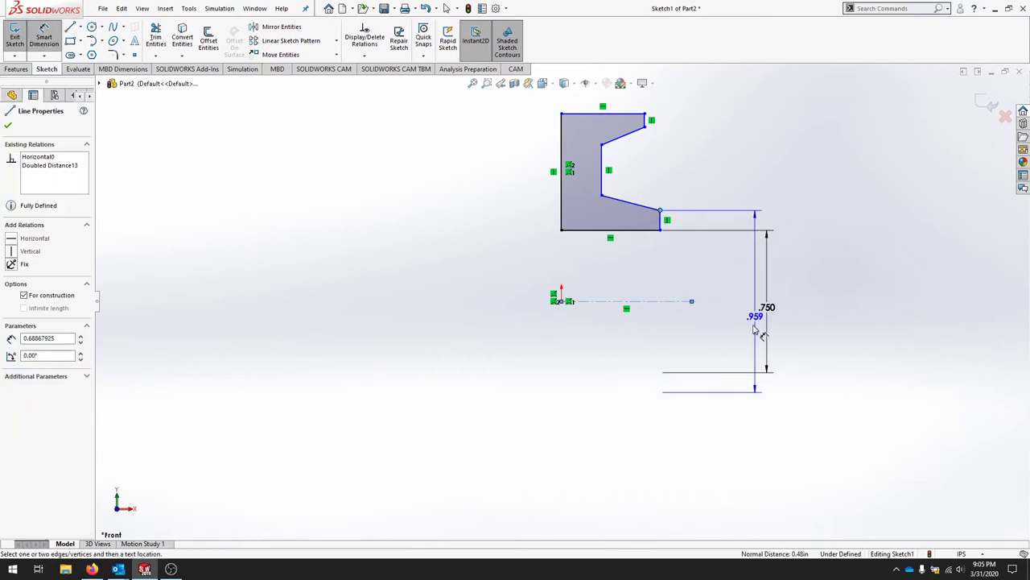
pyautogui.click(805, 326)
pyautogui.write('1.25')
pyautogui.press('Return')
# - Move the profile's top edge up to about 1.11 in above the centerline so the outline no longer crosses itself
pyautogui.click(562, 114)
pyautogui.moveTo(566, 96); pyautogui.dragTo(562, 94)
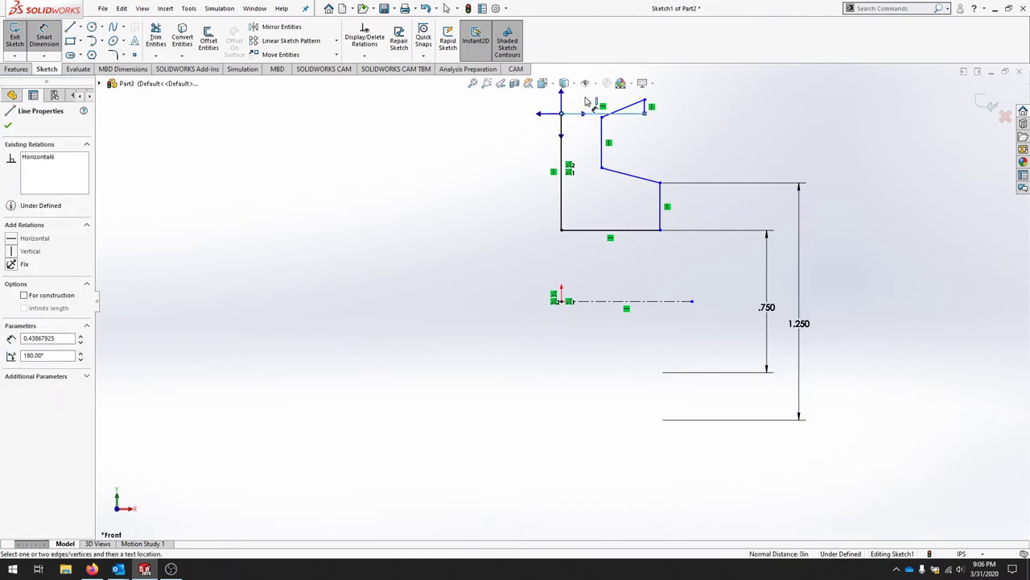
pyautogui.click(662, 138)
pyautogui.moveTo(644, 100); pyautogui.dragTo(645, 97)
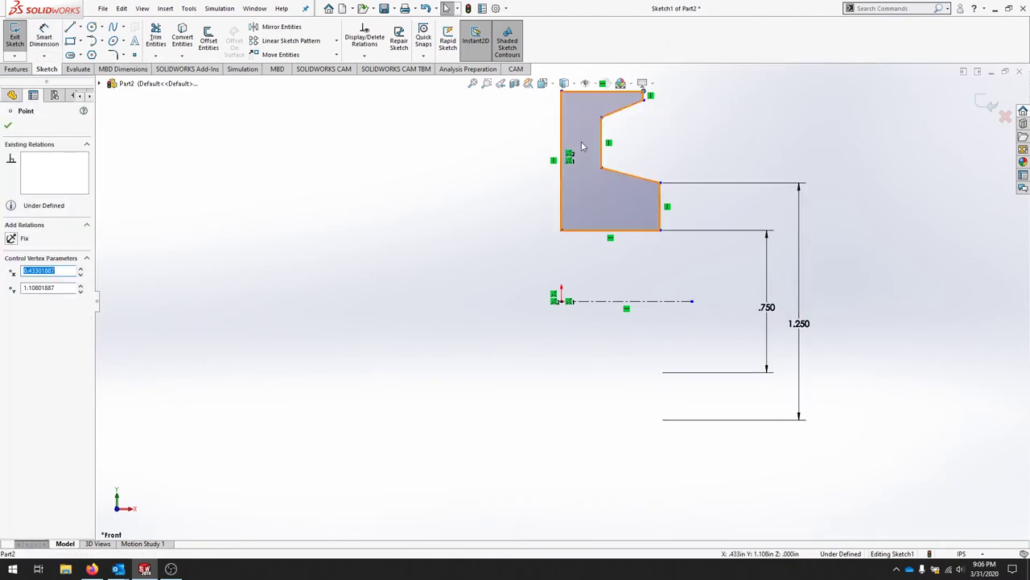
# - Add a 1.5 in diameter dimension from the centerline to the inner corner of the lower slanted edge
pyautogui.keyDown('ctrl'); pyautogui.moveTo(717, 234); pyautogui.dragTo(674, 368, button='middle'); pyautogui.keyUp('ctrl')
pyautogui.press('d')
pyautogui.click(588, 228)
pyautogui.click(660, 361)
pyautogui.click(822, 393)
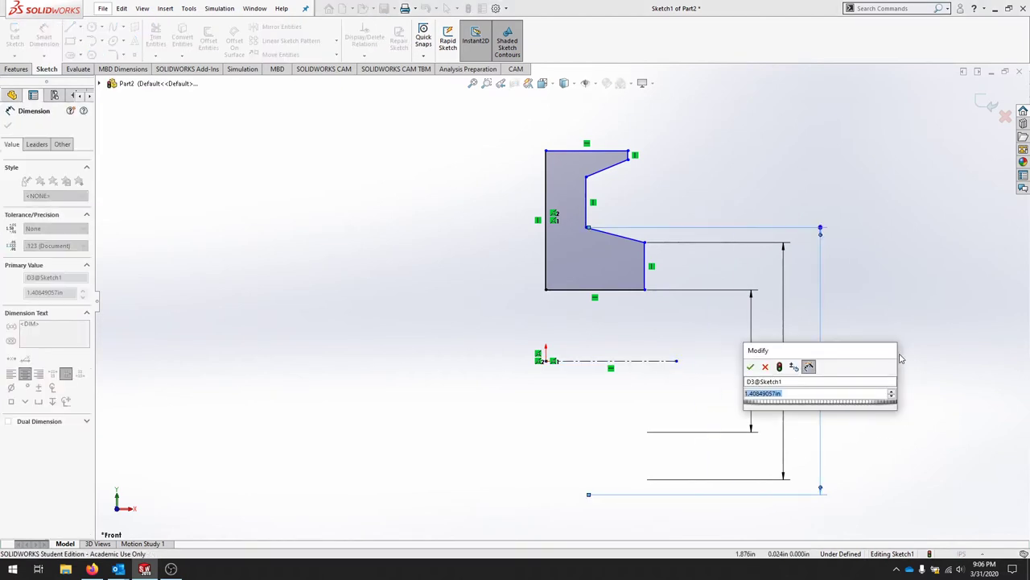
pyautogui.write('1.5')
pyautogui.press('Return')
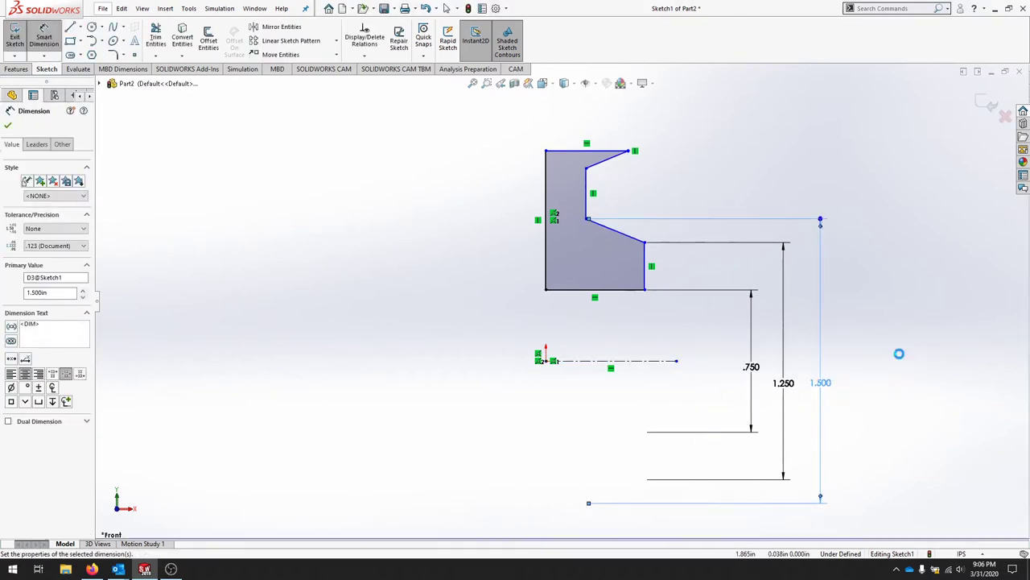
# - Raise the profile's top edge to lengthen the upper flange's short vertical edge
pyautogui.click(628, 152)
pyautogui.click(596, 151)
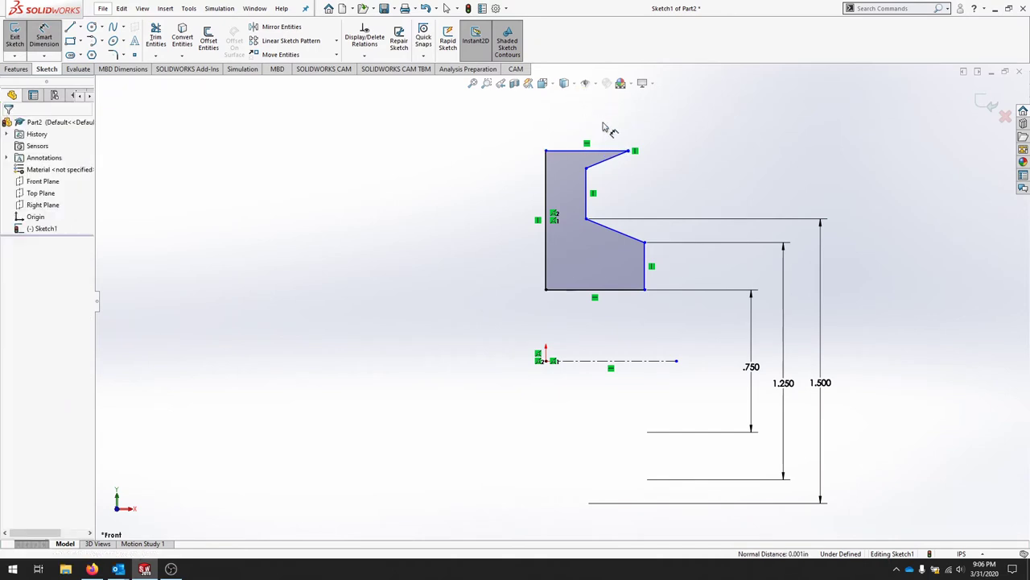
pyautogui.click(604, 130)
pyautogui.moveTo(604, 151); pyautogui.dragTo(607, 105)
# - Add a 3.5 in diameter dimension from the centerline to the inner corner of the upper slanted edge
pyautogui.press('d')
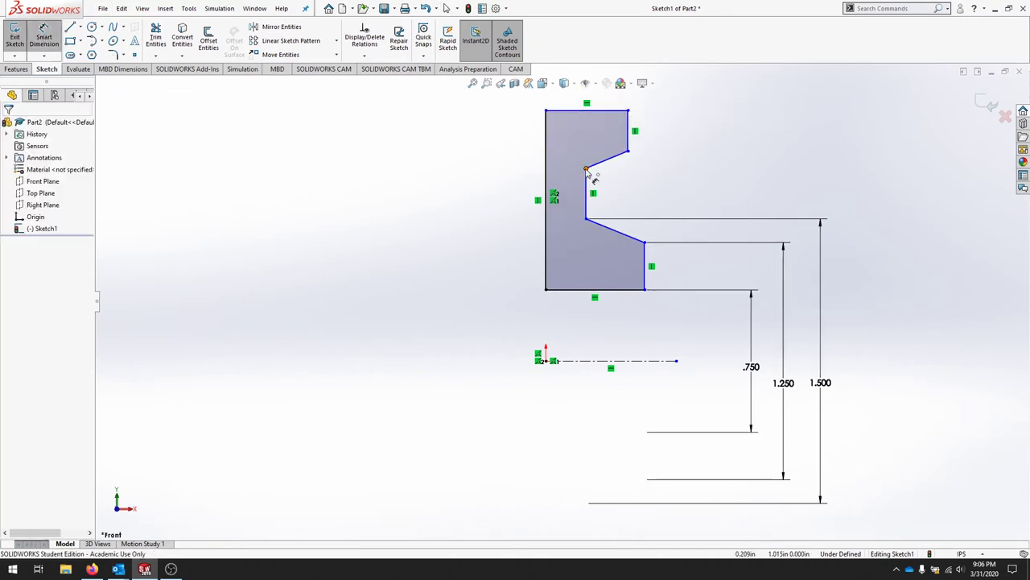
pyautogui.click(587, 171)
pyautogui.click(644, 361)
pyautogui.click(864, 402)
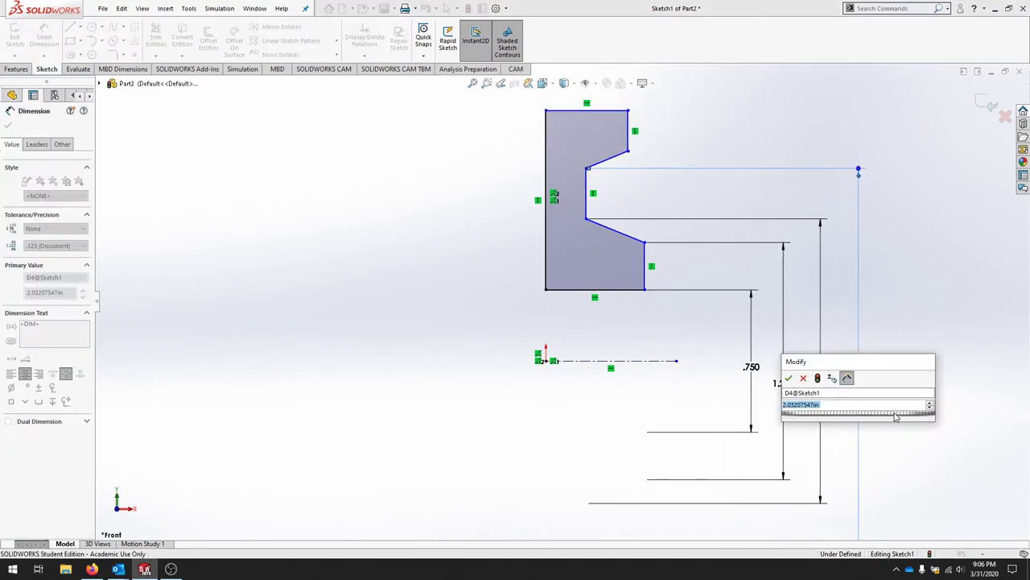
pyautogui.press('Return')
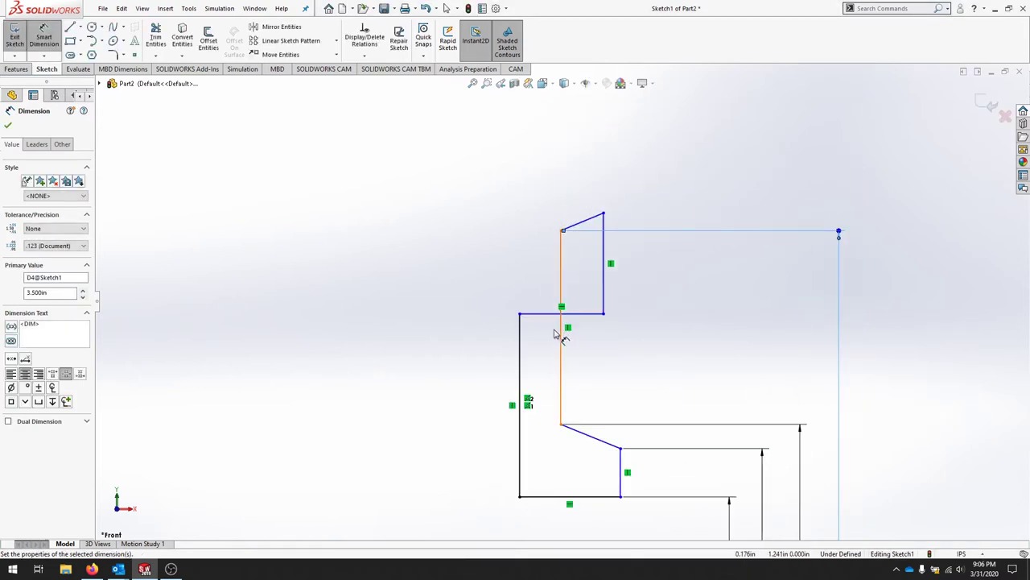
# - Move the profile's upper-left corner up to about 1.99 in above the origin, bringing the top edge above the upper slanted edge
pyautogui.press('Escape')
pyautogui.moveTo(521, 315); pyautogui.dragTo(520, 183)
pyautogui.press('Escape')
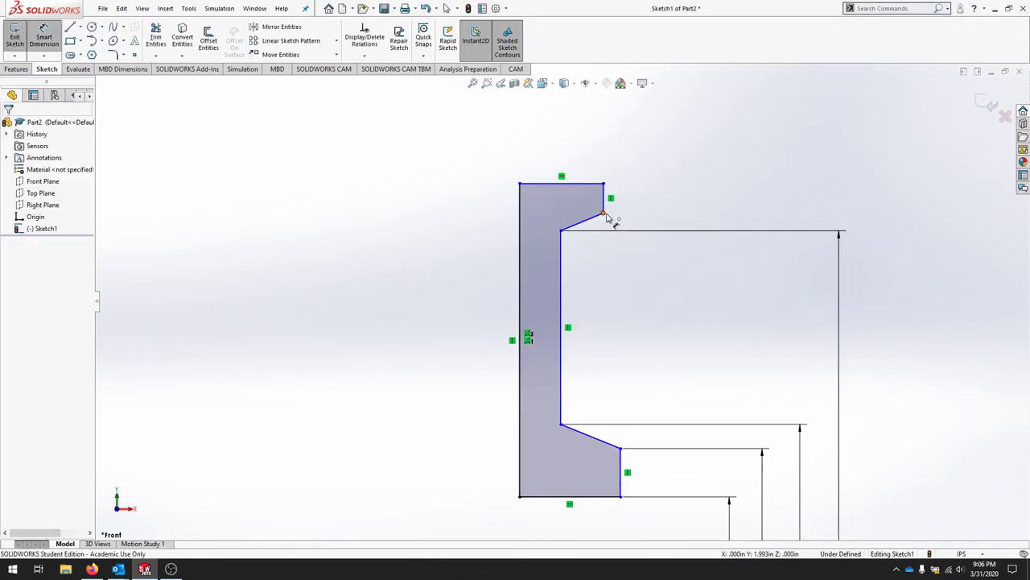
# - Add a 3.75 in diameter dimension from the centerline to the outer end of the upper slanted edge
pyautogui.click(604, 213)
pyautogui.keyDown('ctrl'); pyautogui.moveTo(697, 436); pyautogui.dragTo(672, 333, button='middle'); pyautogui.keyUp('ctrl')
pyautogui.click(595, 467)
pyautogui.click(934, 473)
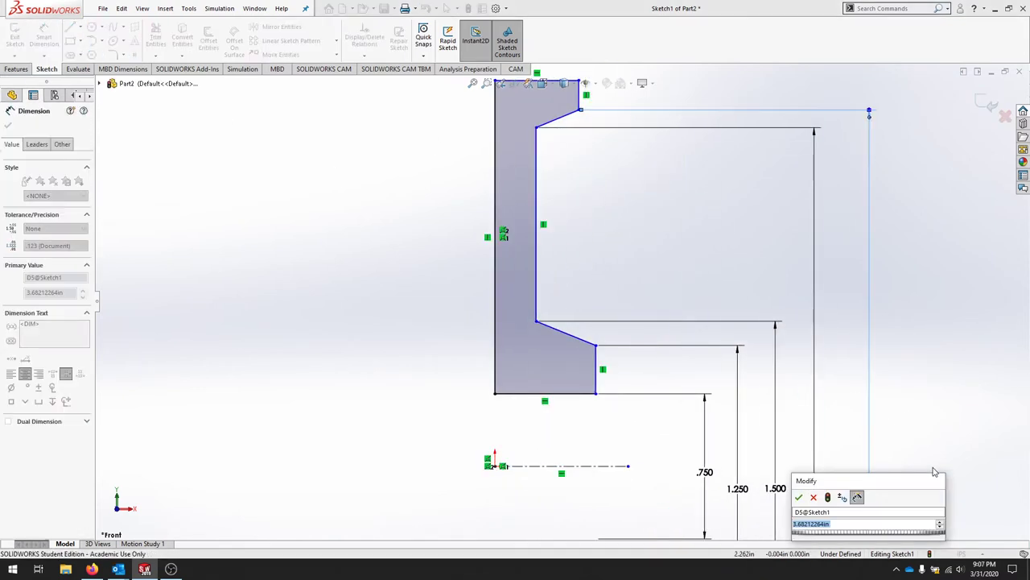
pyautogui.write('3.75')
pyautogui.press('Return')
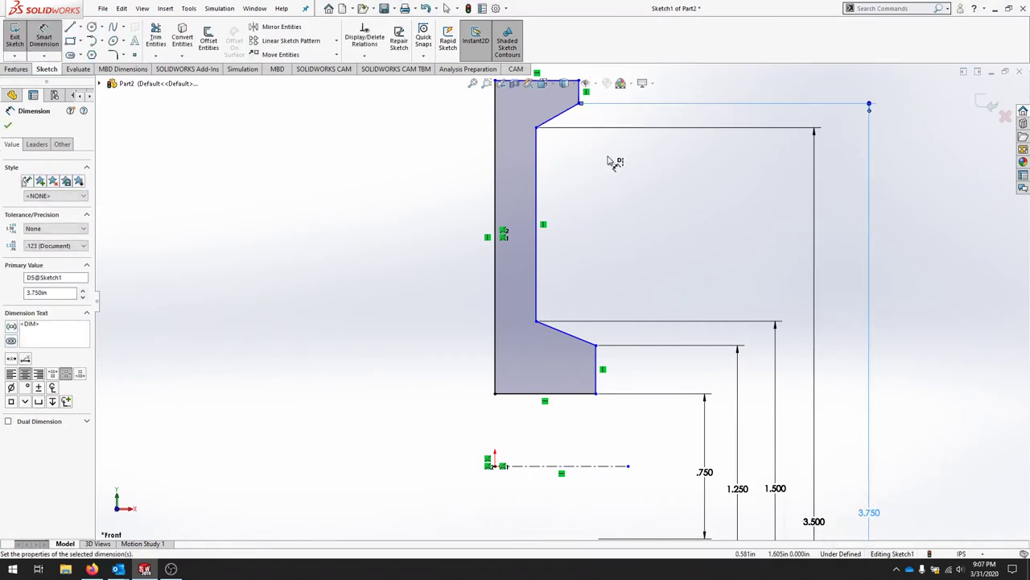
# - Add a 4 in diameter dimension from the centerline to the profile's top edge and leave the dimension tool
pyautogui.keyDown('ctrl'); pyautogui.moveTo(614, 161); pyautogui.dragTo(610, 185, button='middle'); pyautogui.keyUp('ctrl')
pyautogui.click(578, 105)
pyautogui.click(925, 451)
pyautogui.write('4')
pyautogui.press('Return')
pyautogui.click(555, 417)
pyautogui.press('Escape')
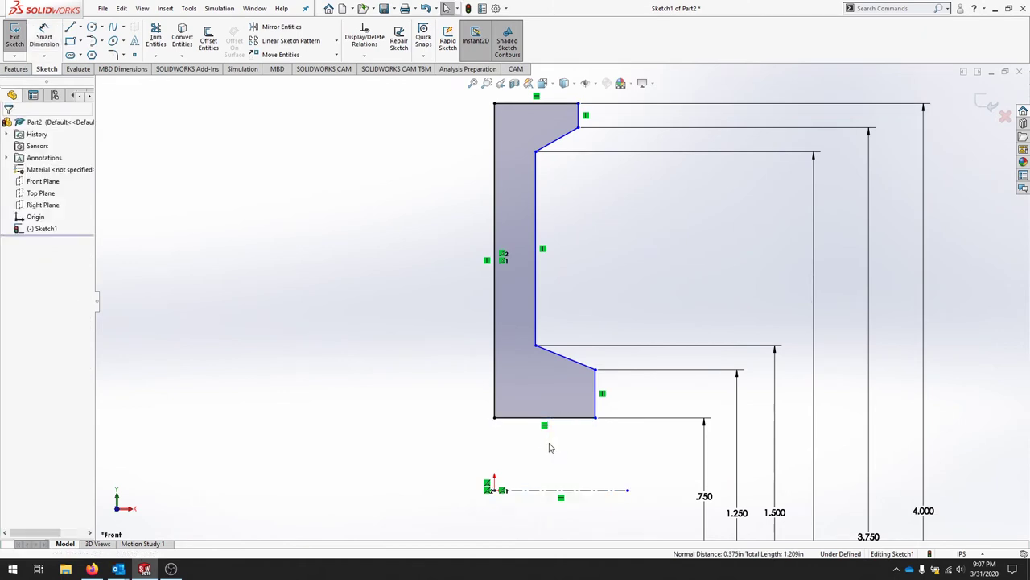
# - Dimension the width of the profile's bottom edge to 0.75 in
pyautogui.click(547, 419)
pyautogui.click(554, 456)
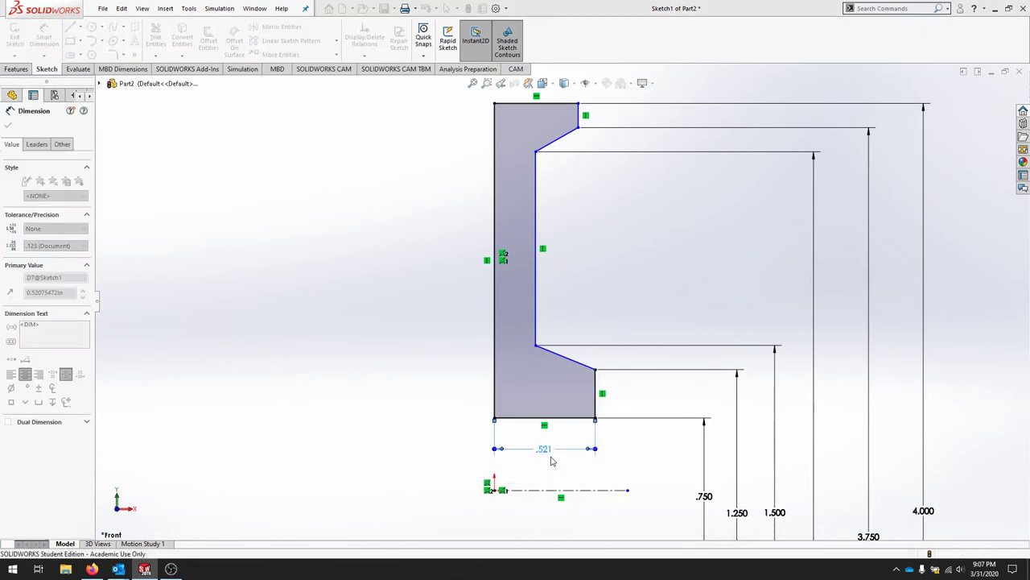
pyautogui.write('.75')
pyautogui.press('Return')
# - Dimension the thickness of the thin vertical web between its two long vertical lines to 0.125 in
pyautogui.click(537, 214)
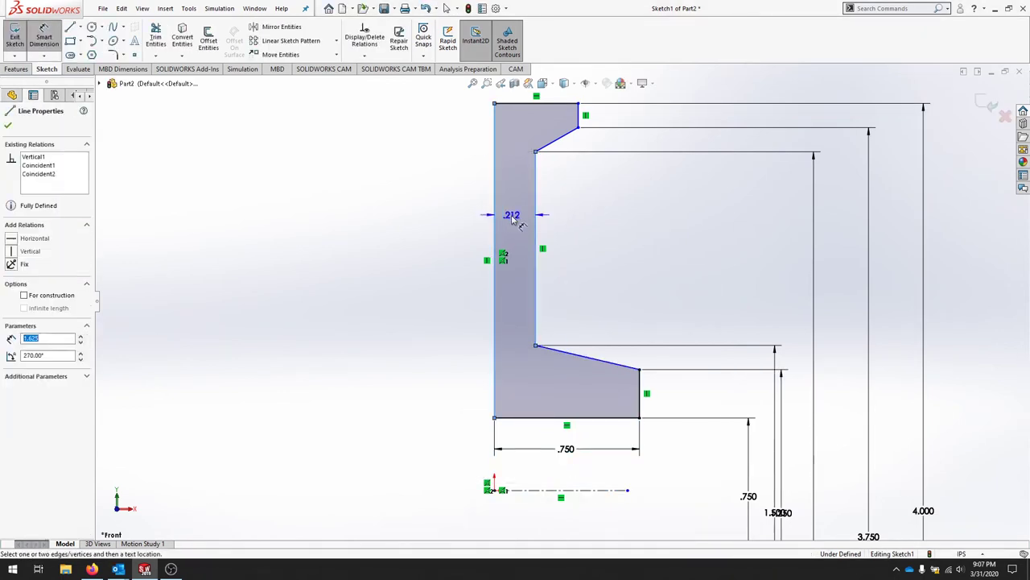
pyautogui.click(592, 256)
pyautogui.write('.125')
pyautogui.press('Return')
# - Dimension the width of the profile's top edge to 0.5 in and leave the dimension tool
pyautogui.click(535, 103)
pyautogui.click(529, 90)
pyautogui.write('.5')
pyautogui.press('Return')
pyautogui.scroll(5, 636, 435)
pyautogui.press('Escape')
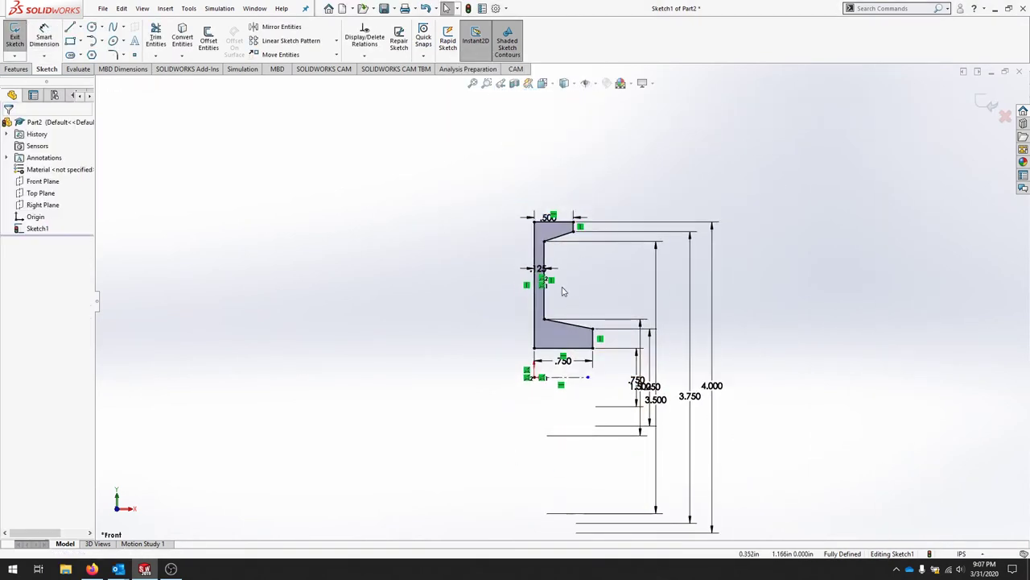
# - Rearrange the width and diameter dimensions around the profile so that their texts do not overlap
pyautogui.moveTo(545, 268); pyautogui.dragTo(566, 271)
pyautogui.moveTo(563, 361); pyautogui.dragTo(564, 368)
pyautogui.moveTo(548, 217); pyautogui.dragTo(549, 205)
pyautogui.moveTo(726, 387)
pyautogui.mouseDown()
pyautogui.moveTo(748, 387)
pyautogui.moveTo(721, 397)
pyautogui.mouseUp()
pyautogui.moveTo(656, 399); pyautogui.dragTo(629, 364)
pyautogui.click(781, 368)
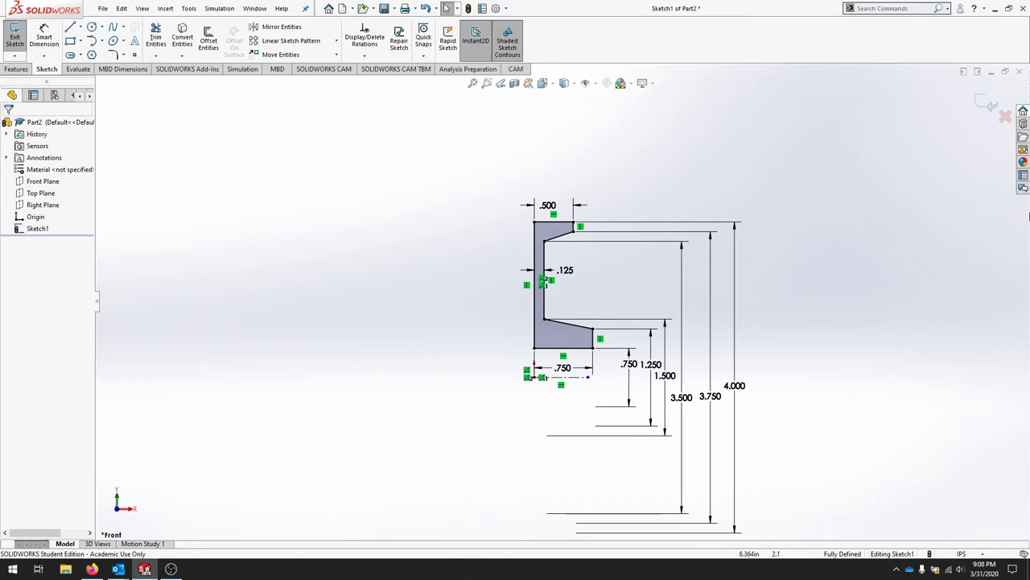
# - Exit the profile sketch and switch to the isometric view, fitted to the window
pyautogui.click(14, 37)
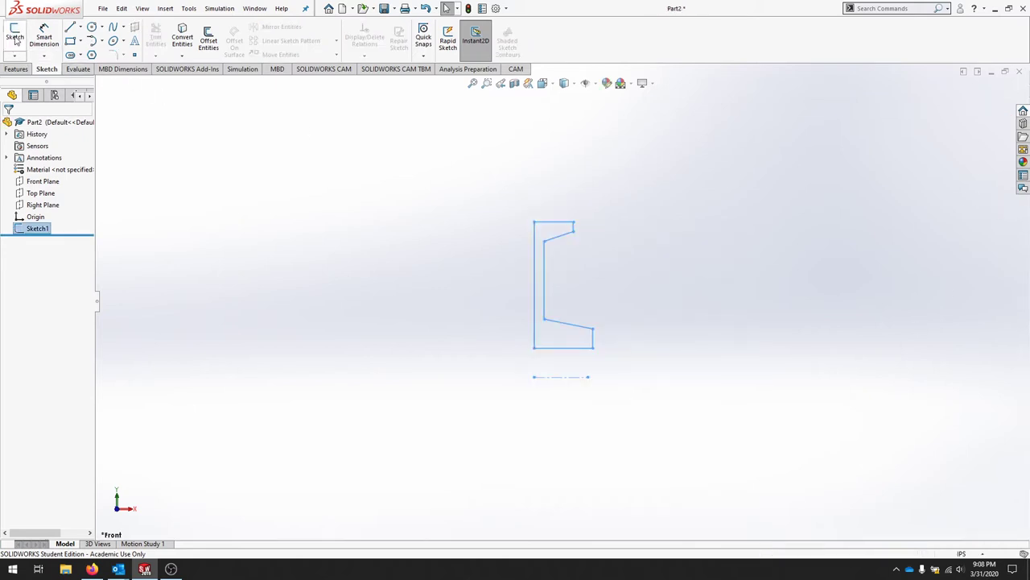
pyautogui.click(543, 83)
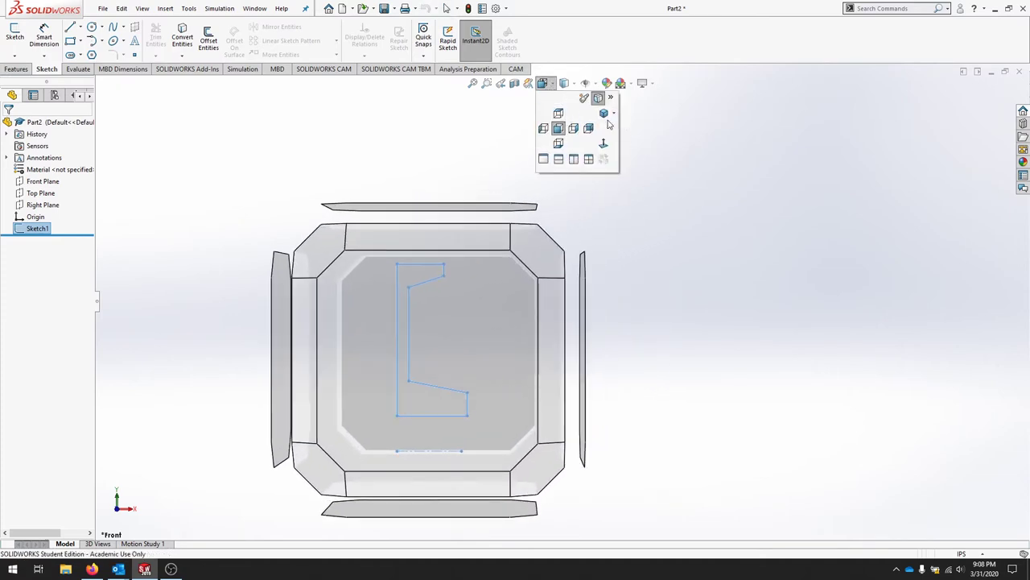
pyautogui.click(604, 113)
pyautogui.press('z')
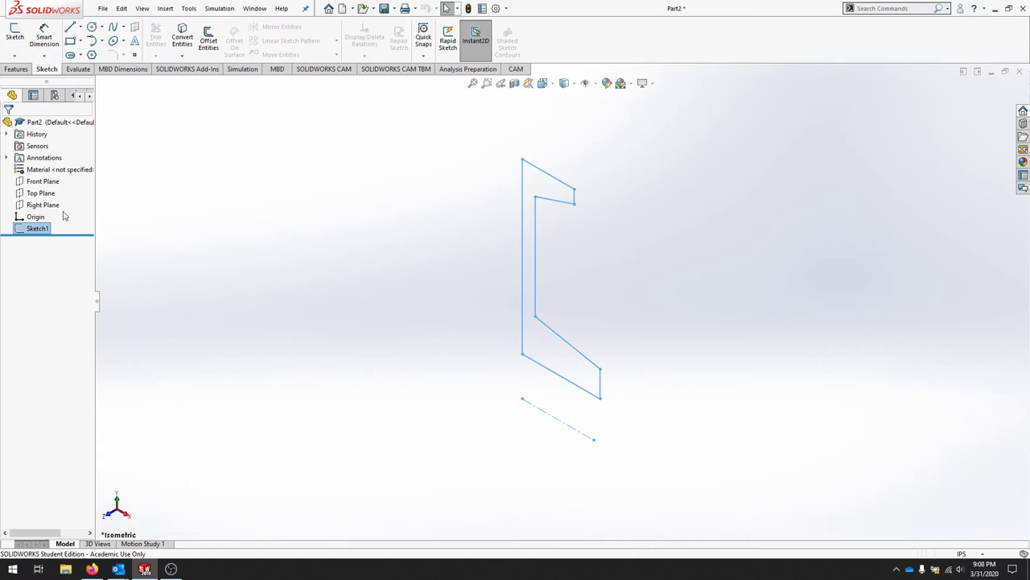
# - Revolve the profile sketch 360 degrees about its horizontal centerline as a Revolved Boss/Base
pyautogui.click(17, 69)
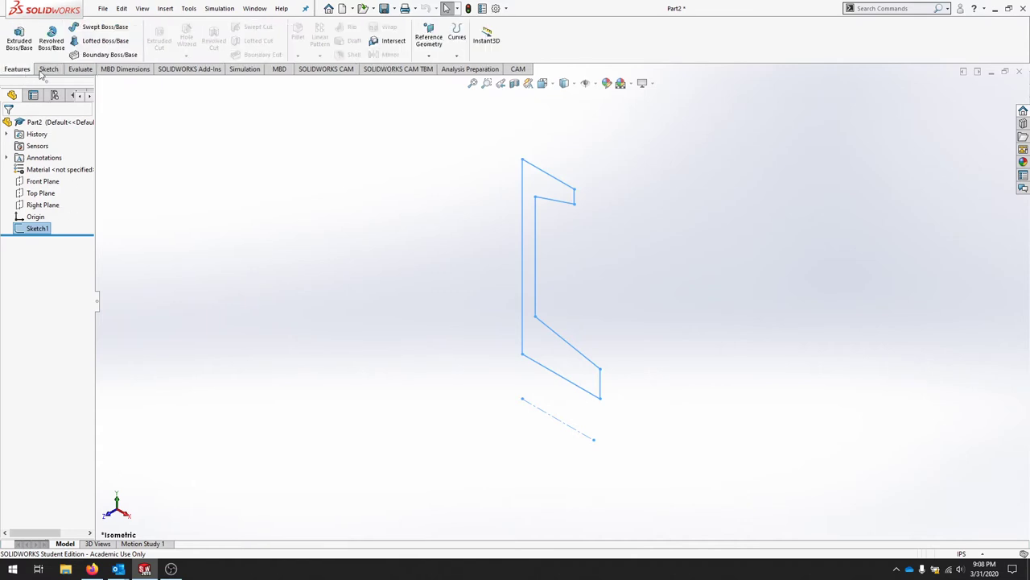
pyautogui.click(56, 52)
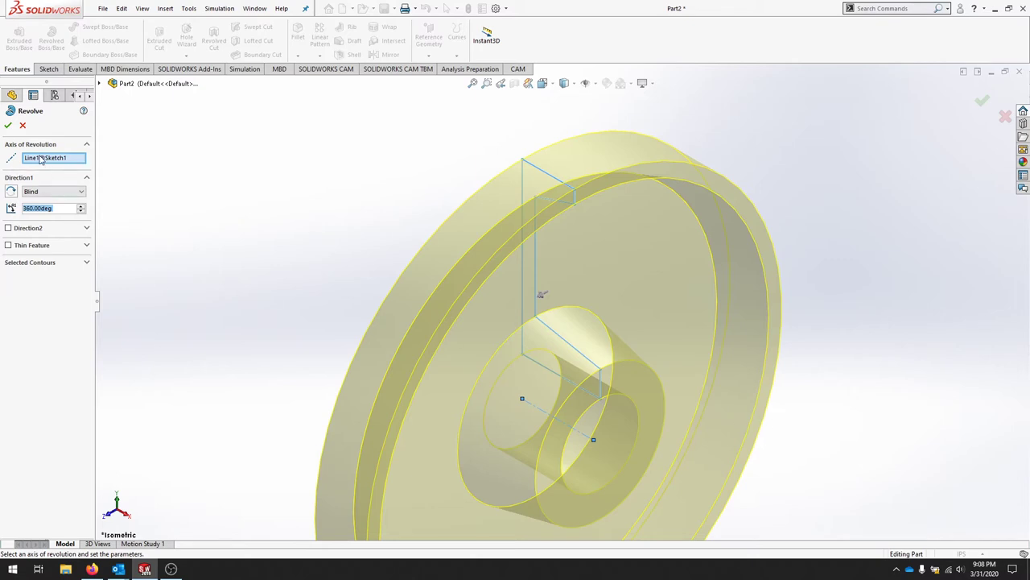
pyautogui.scroll(2, 592, 445)
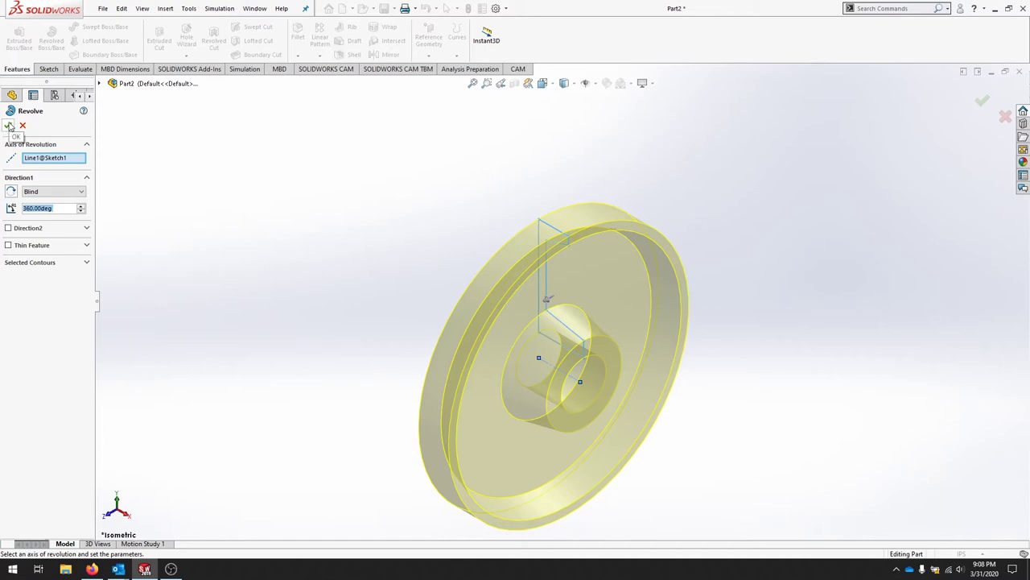
pyautogui.click(9, 127)
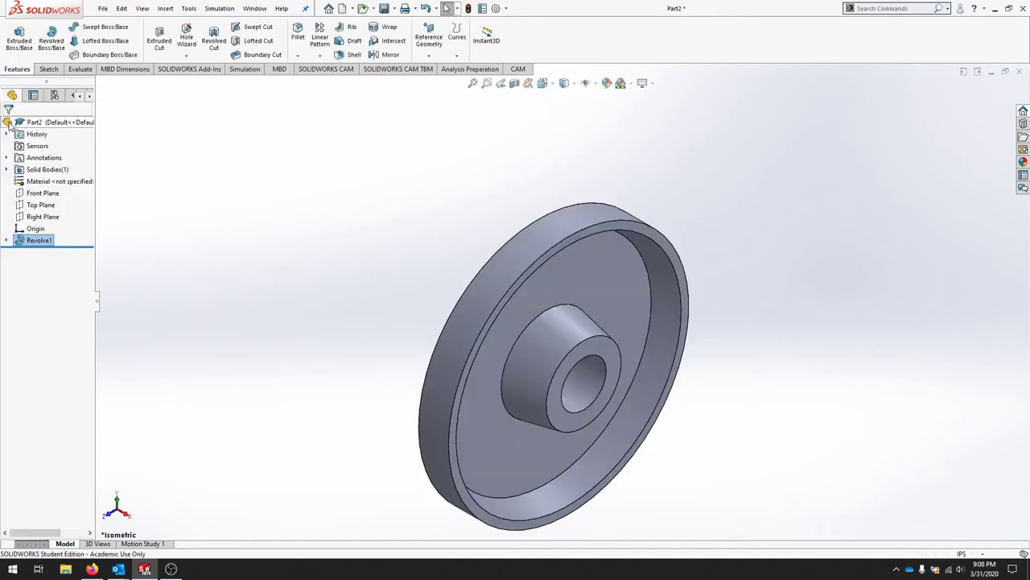
# - Show the Front, Top and Right planes and examine where they cut the revolved part
pyautogui.scroll(2, 371, 320)
pyautogui.scroll(-1, 372, 319)
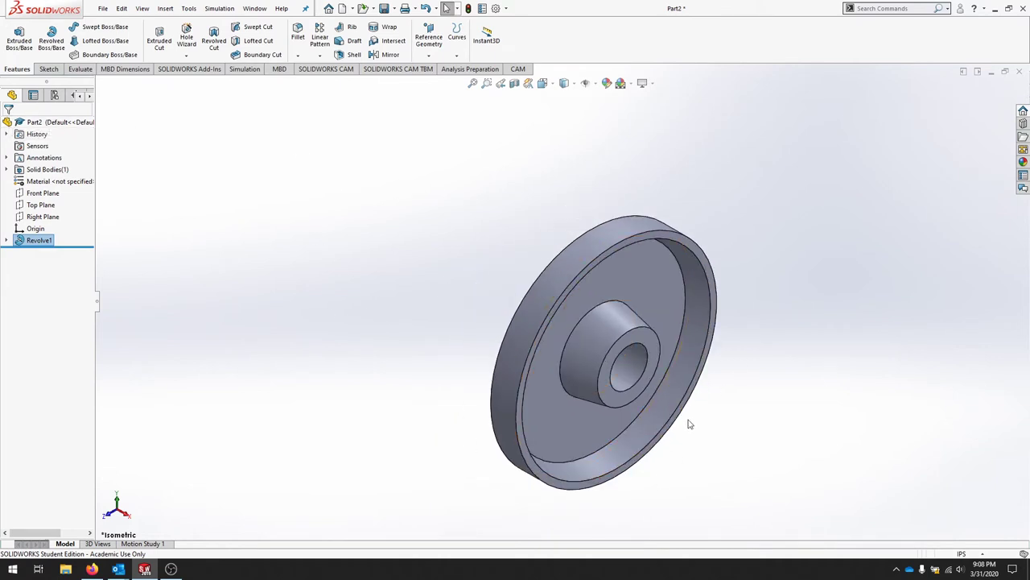
pyautogui.rightClick(37, 194)
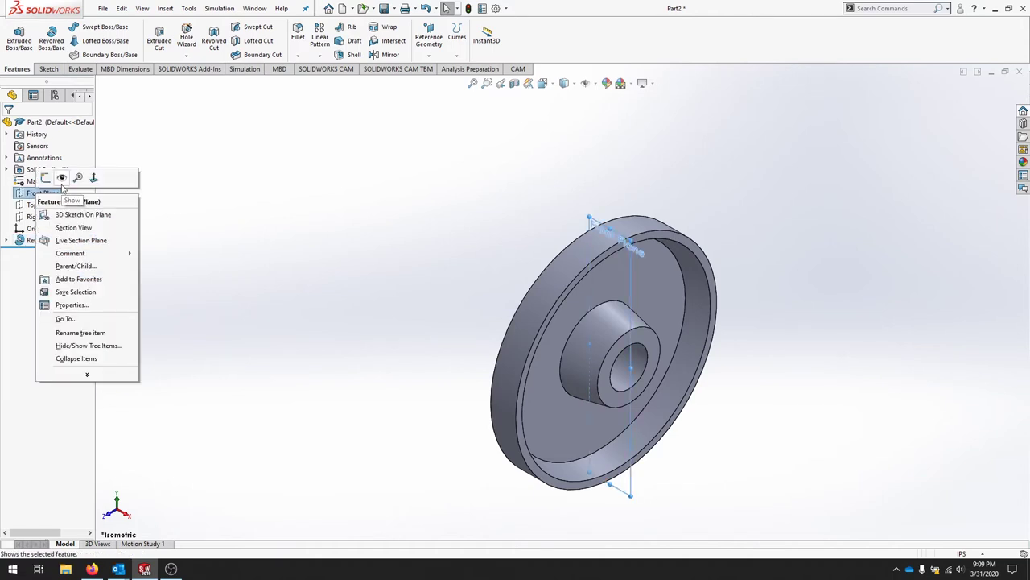
pyautogui.rightClick(37, 204)
pyautogui.rightClick(39, 204)
pyautogui.click(71, 191)
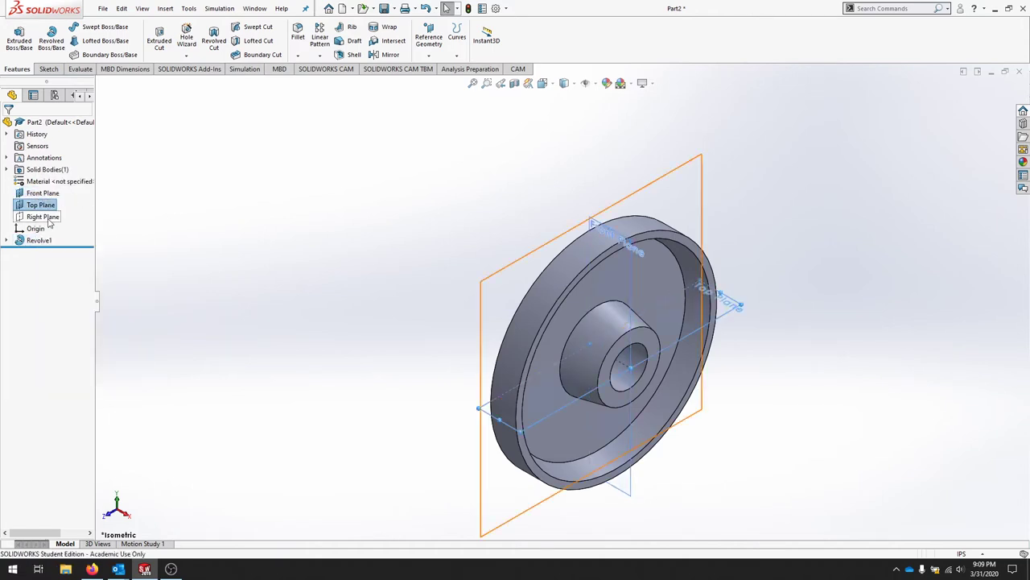
pyautogui.rightClick(39, 217)
pyautogui.click(69, 202)
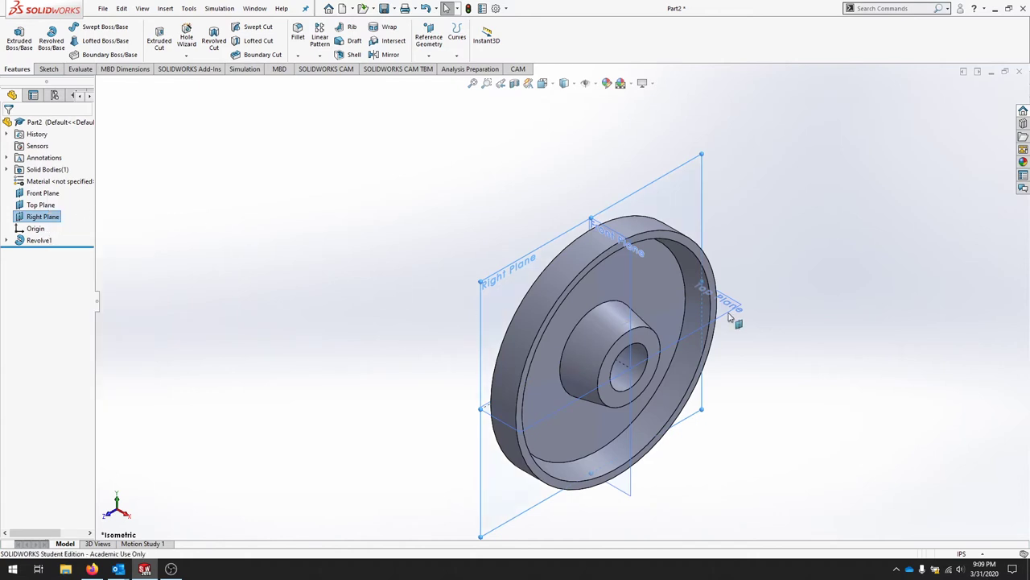
pyautogui.moveTo(802, 347); pyautogui.dragTo(829, 351, button='middle')
pyautogui.hotkey('ctrl', '7')
# - Hide the Right, Top and Front planes again and clear the selection
pyautogui.rightClick(25, 213)
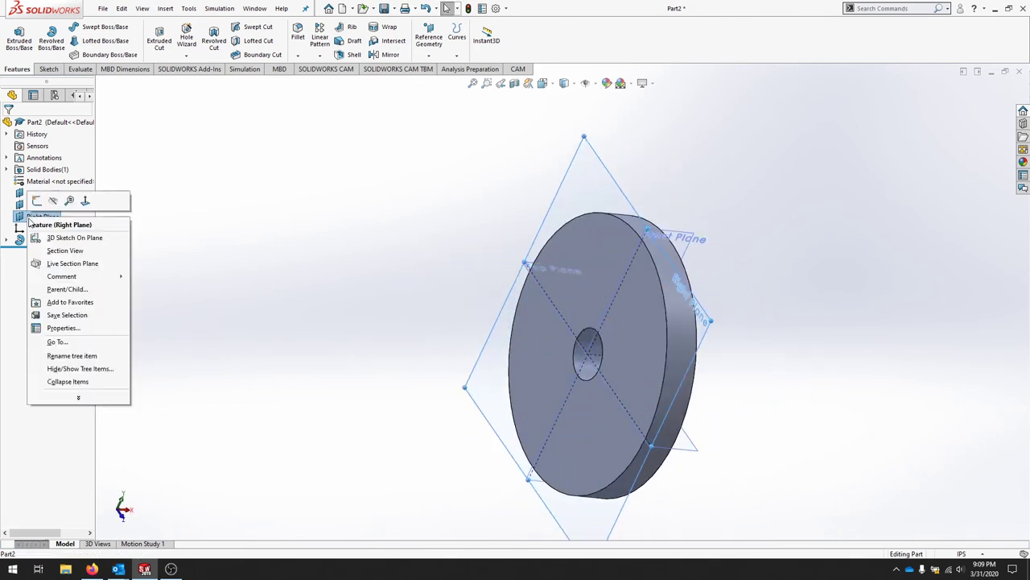
pyautogui.click(45, 214)
pyautogui.rightClick(44, 207)
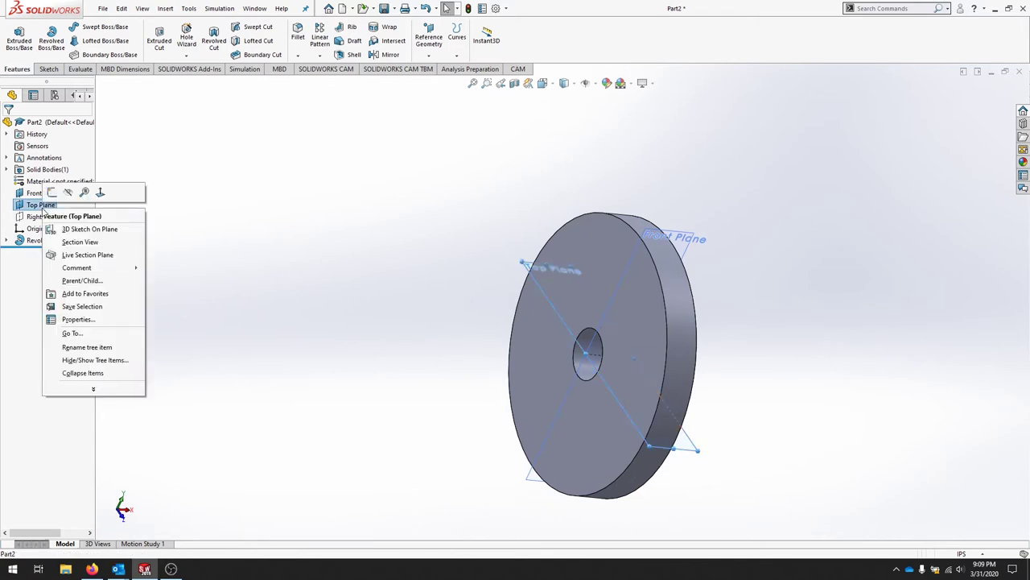
pyautogui.click(45, 193)
pyautogui.rightClick(47, 195)
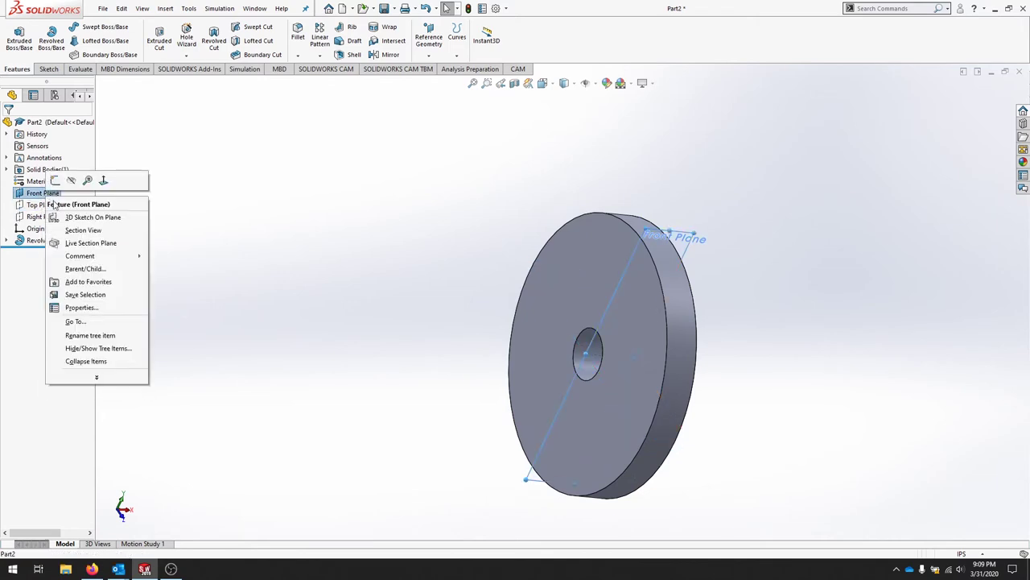
pyautogui.press('Escape')
pyautogui.press('Escape')
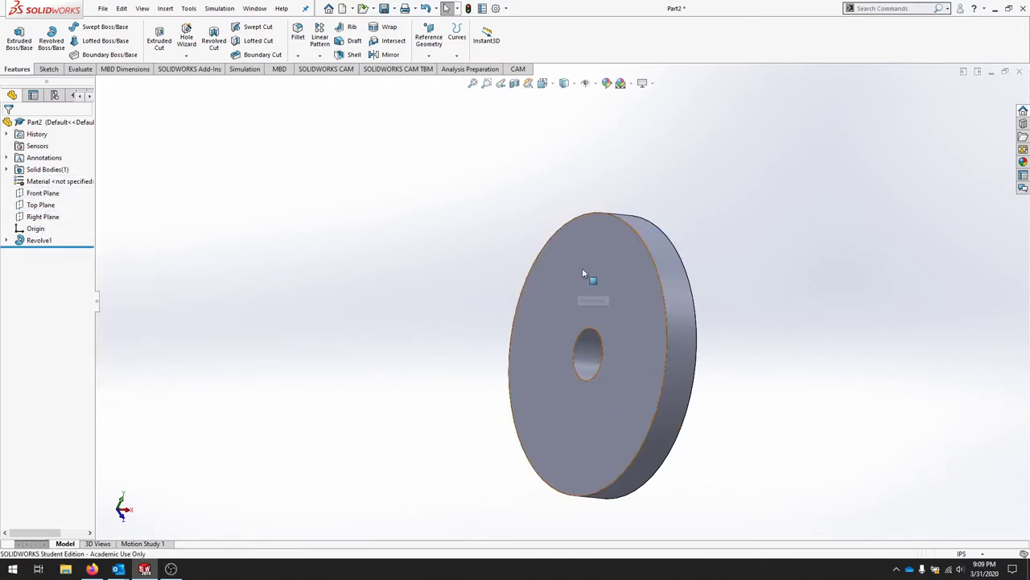
# - Mirror the revolved feature about the Right Plane
pyautogui.moveTo(457, 265); pyautogui.dragTo(364, 250, button='middle')
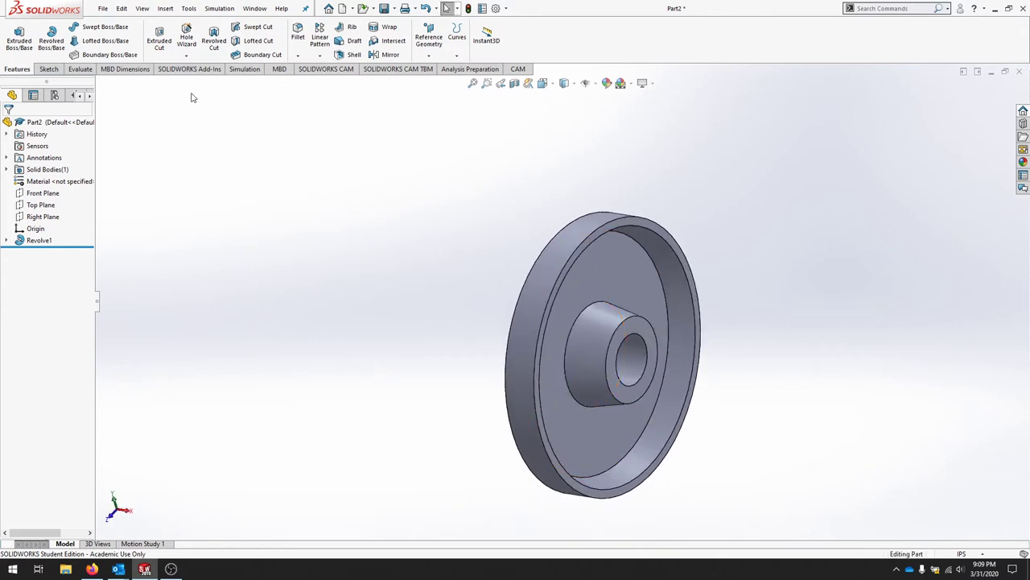
pyautogui.moveTo(318, 221); pyautogui.dragTo(664, 264, button='middle')
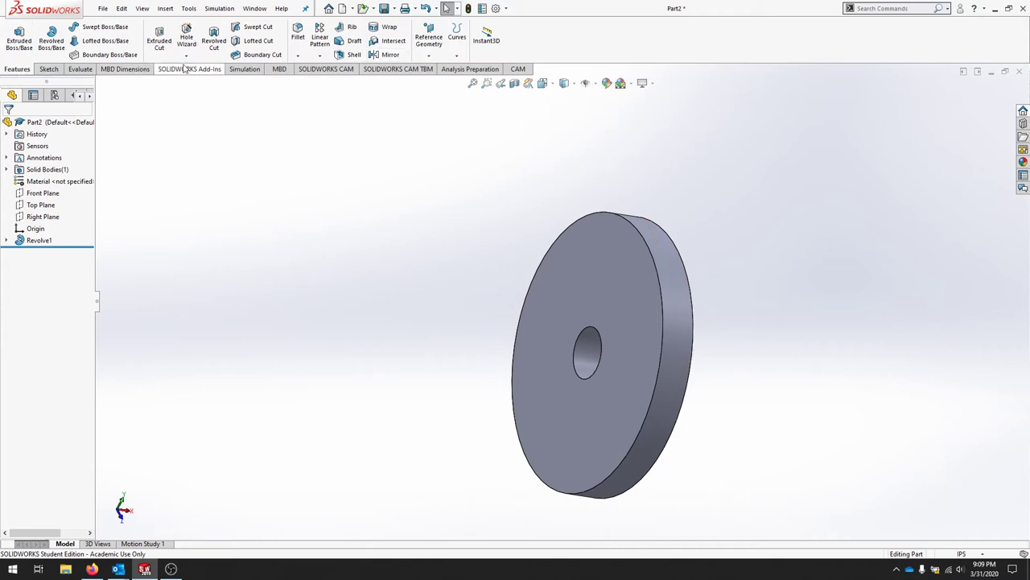
pyautogui.click(381, 55)
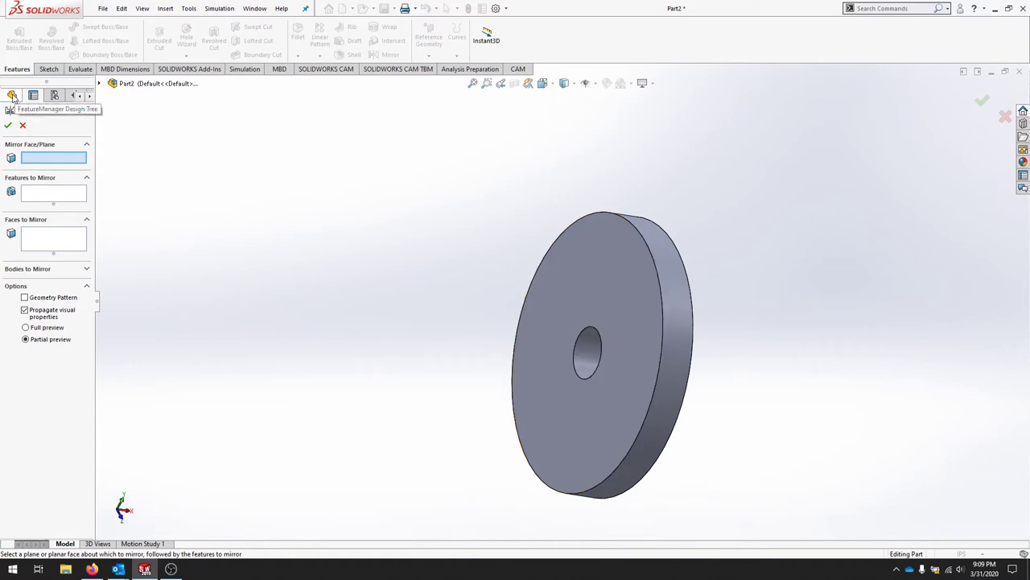
pyautogui.click(100, 83)
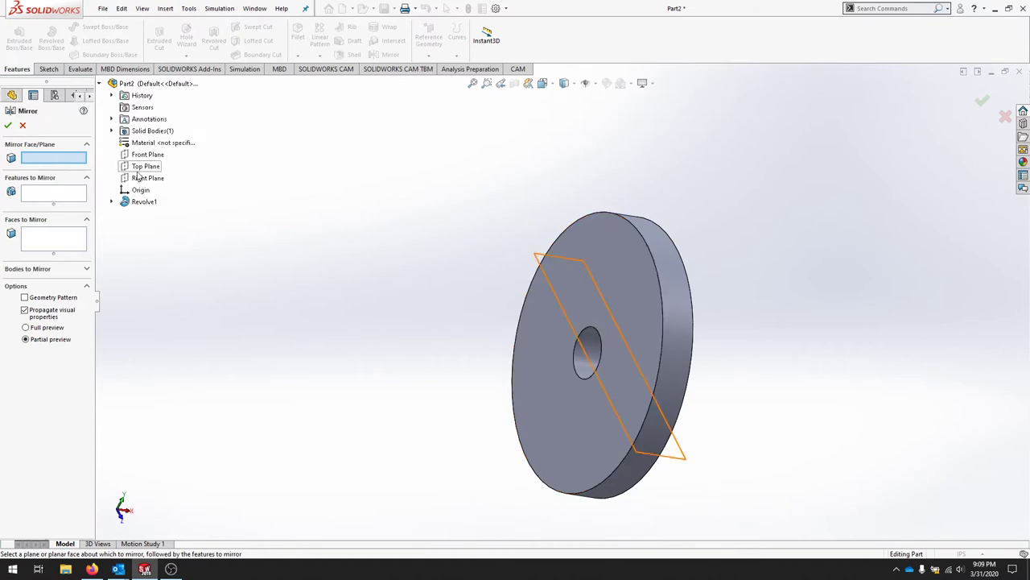
pyautogui.click(143, 178)
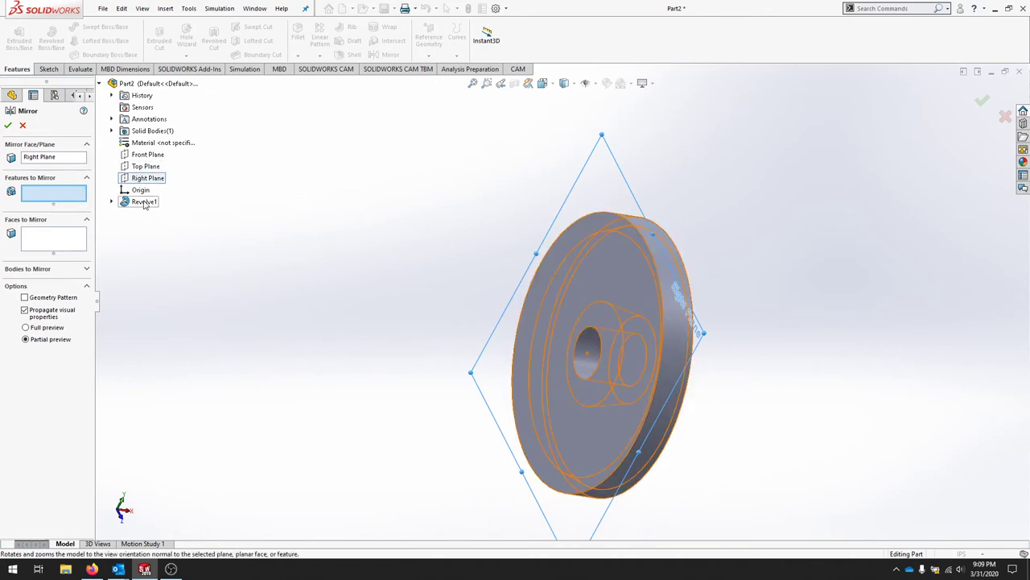
pyautogui.click(144, 202)
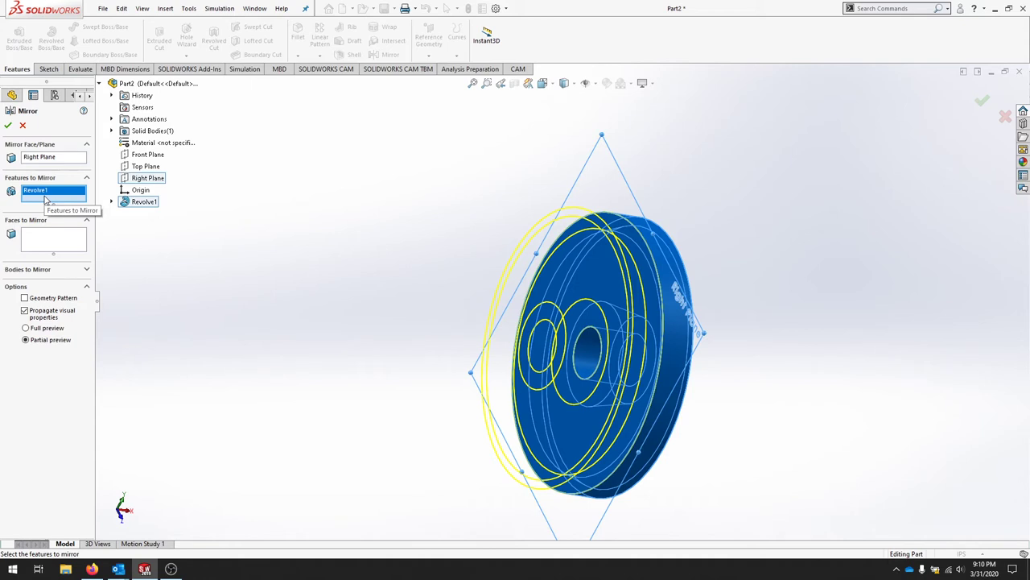
pyautogui.click(8, 125)
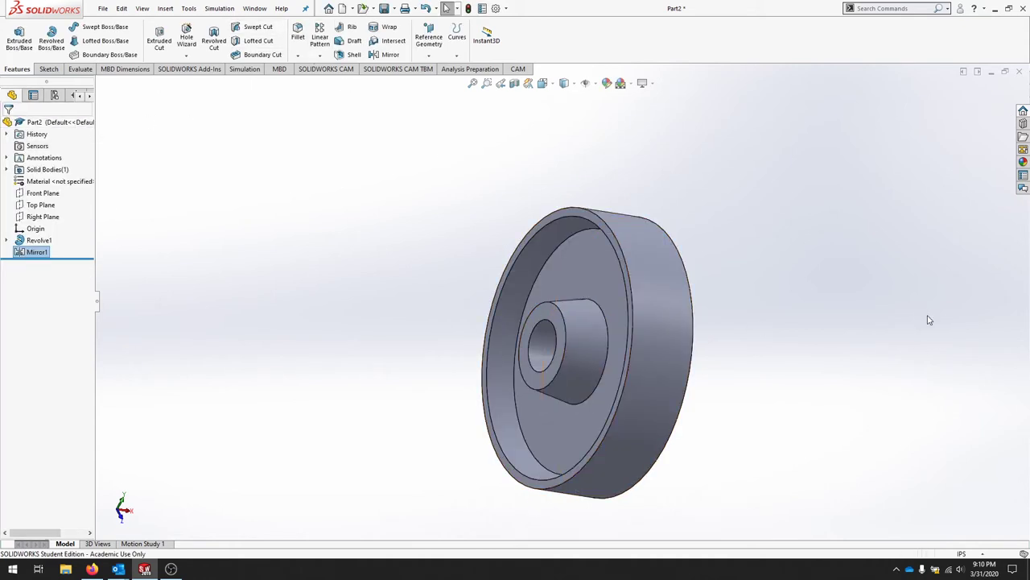
# - Start a new sketch on the Right Plane, midway through the mirrored wheel
pyautogui.moveTo(928, 322); pyautogui.dragTo(886, 469, button='middle')
pyautogui.moveTo(736, 233); pyautogui.dragTo(883, 403, button='middle')
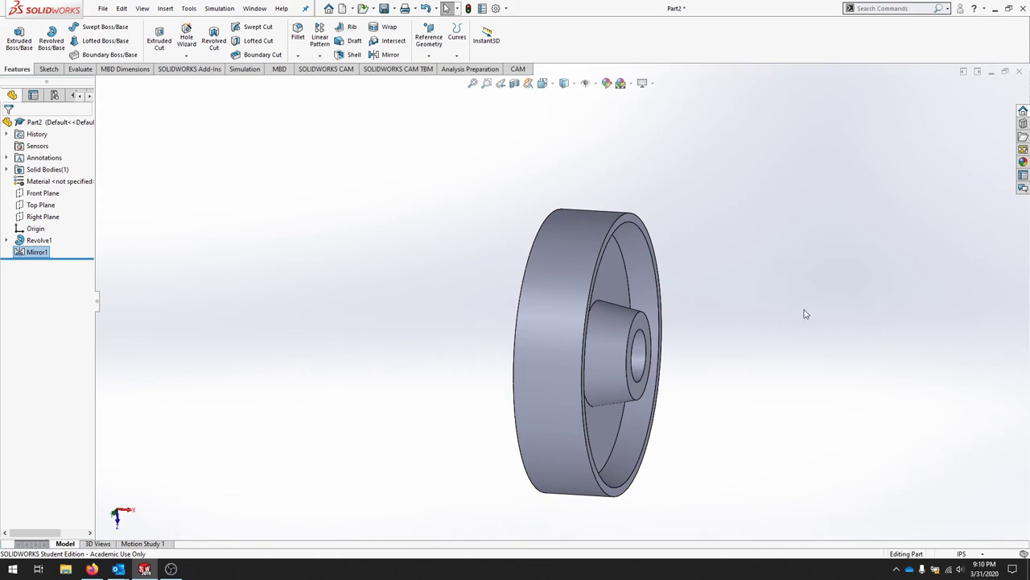
pyautogui.click(43, 216)
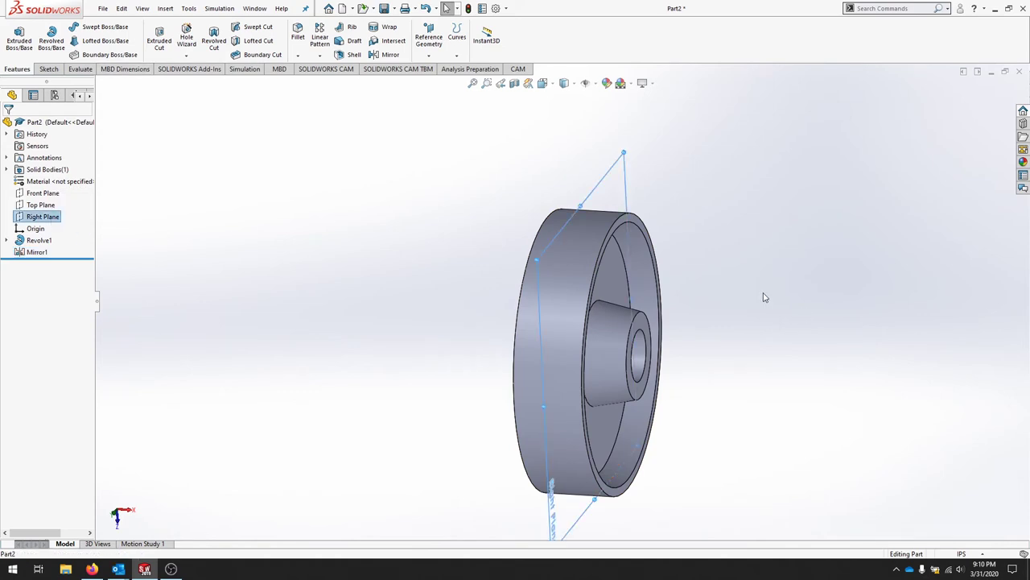
pyautogui.hotkey('ctrl', '8')
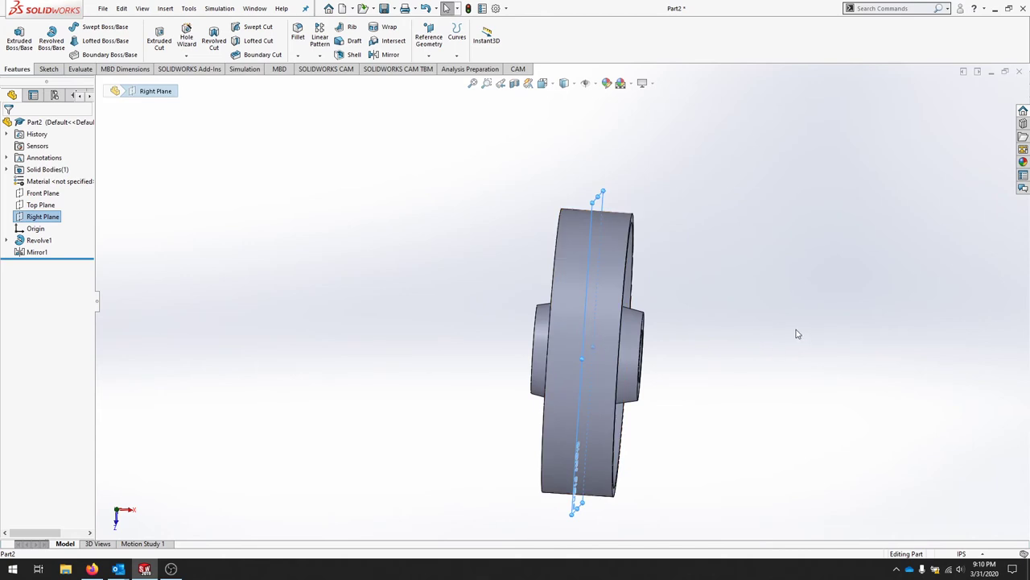
pyautogui.click(48, 69)
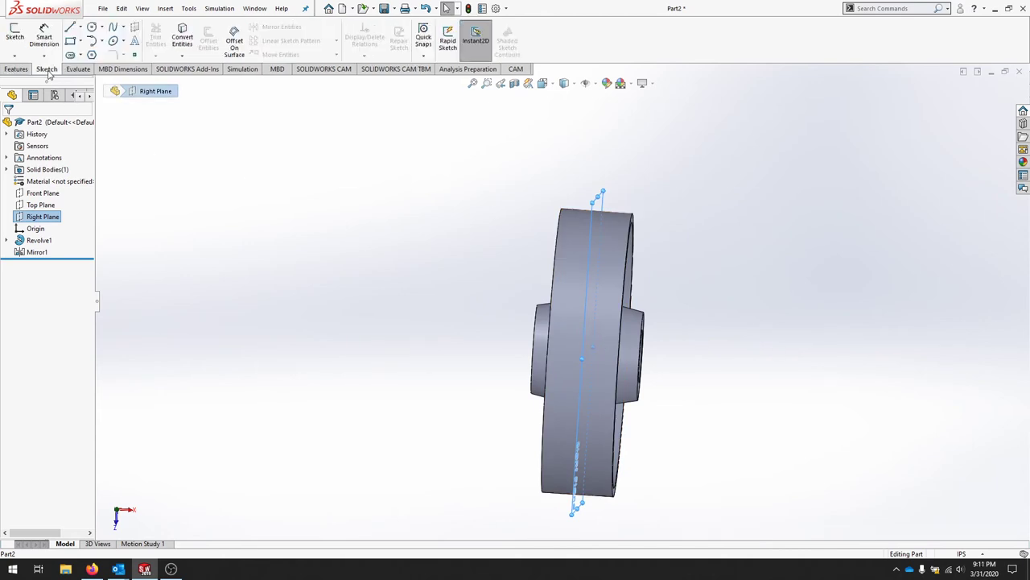
pyautogui.click(16, 37)
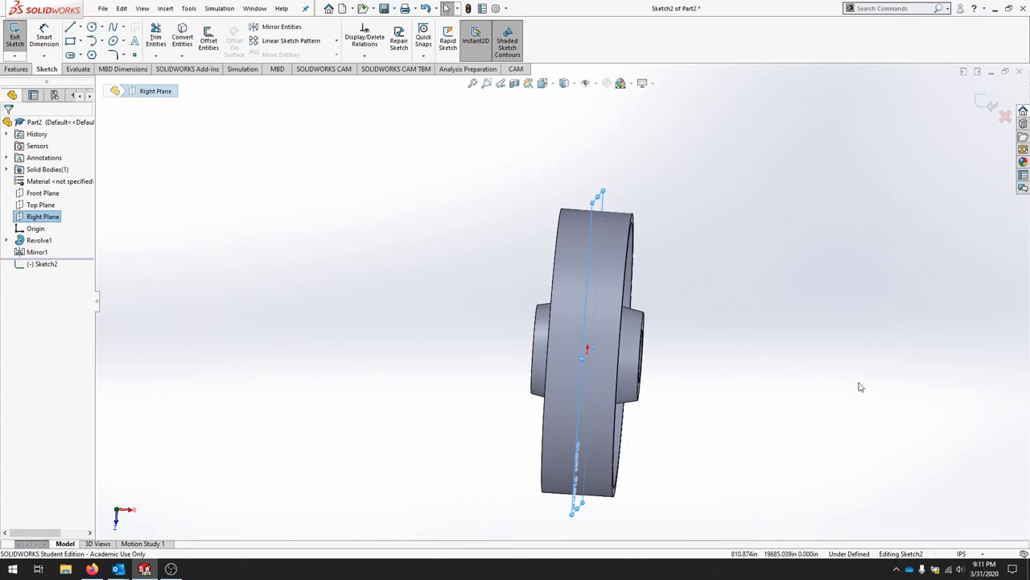
# - Orient the view normal to the new sketch and set the display style to Hidden Lines Removed
pyautogui.rightClick(43, 266)
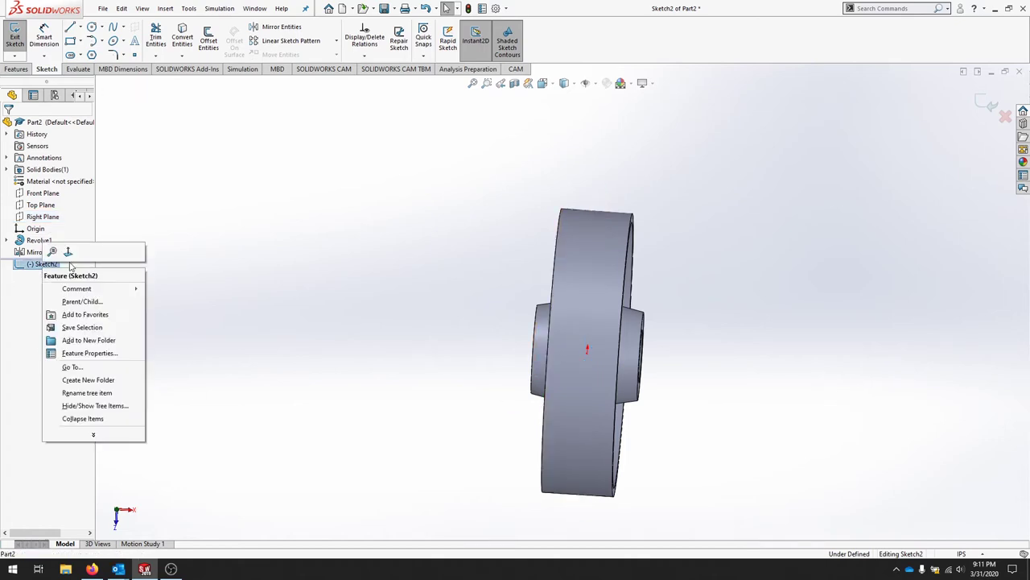
pyautogui.click(67, 252)
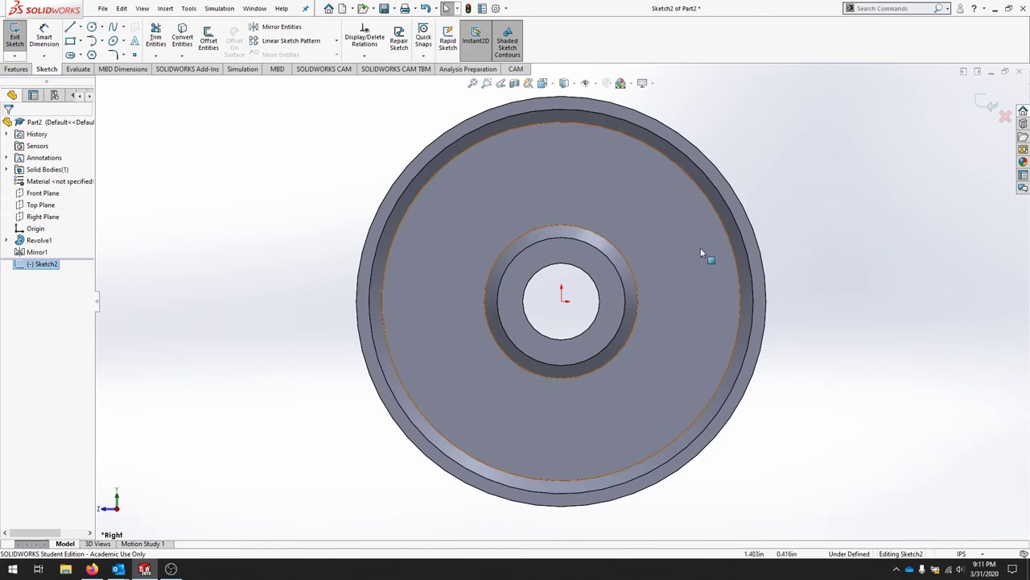
pyautogui.click(543, 83)
pyautogui.click(564, 83)
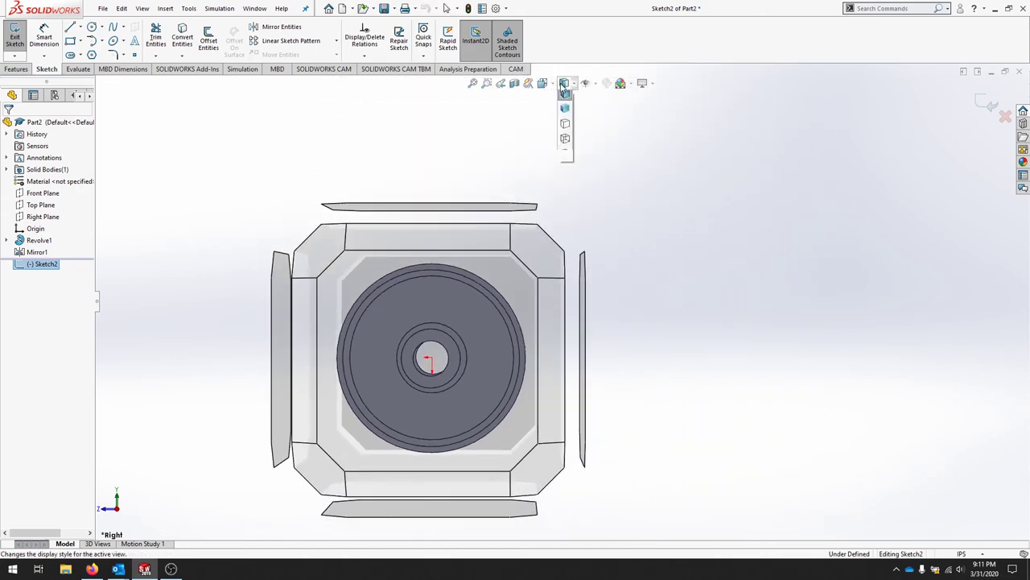
pyautogui.click(565, 131)
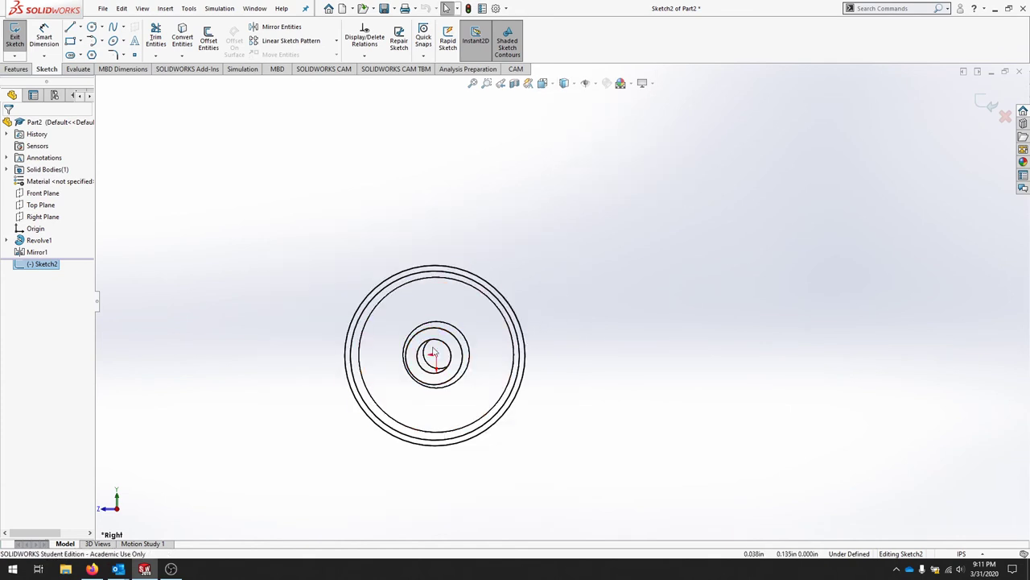
# - Sketch a 2.5 in diameter circle centred on the origin and make it construction geometry
pyautogui.scroll(-3, 512, 406)
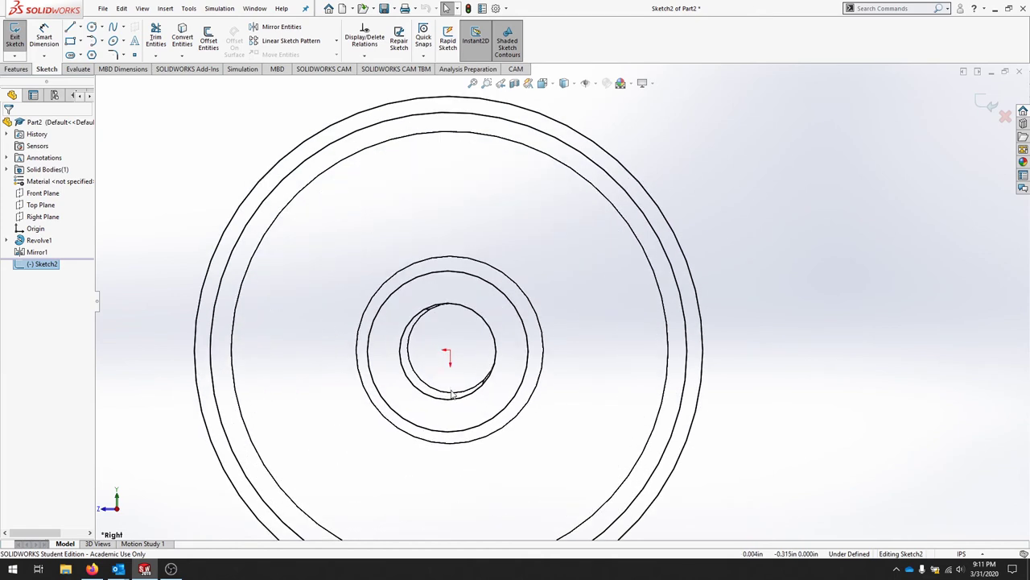
pyautogui.scroll(1, 478, 409)
pyautogui.scroll(-1, 478, 409)
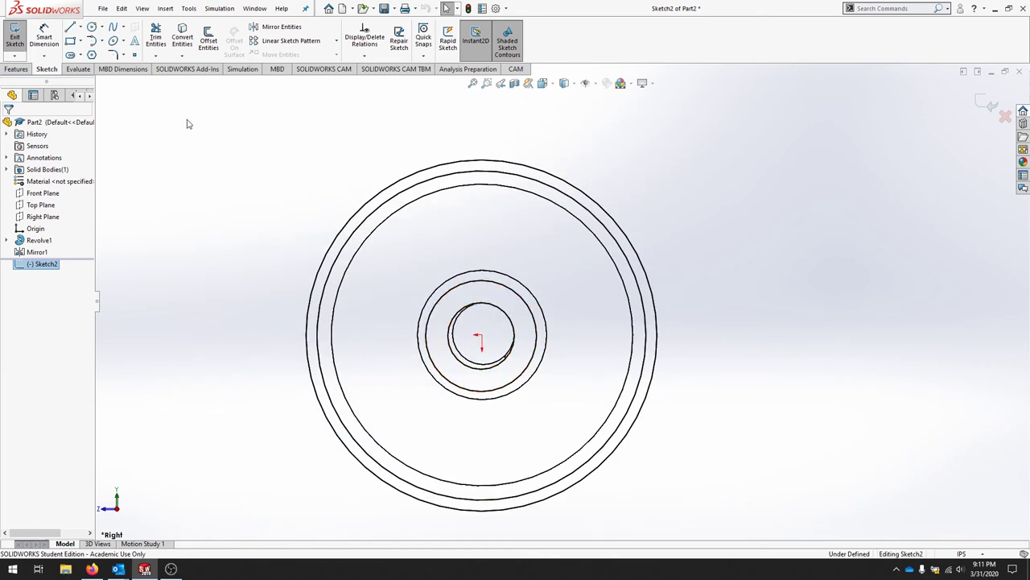
pyautogui.click(92, 26)
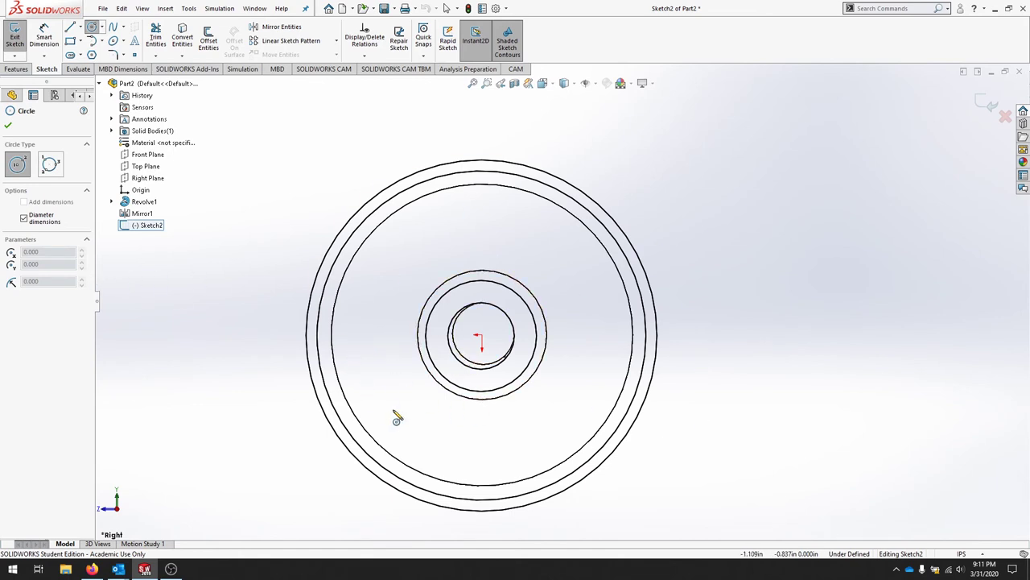
pyautogui.click(485, 348)
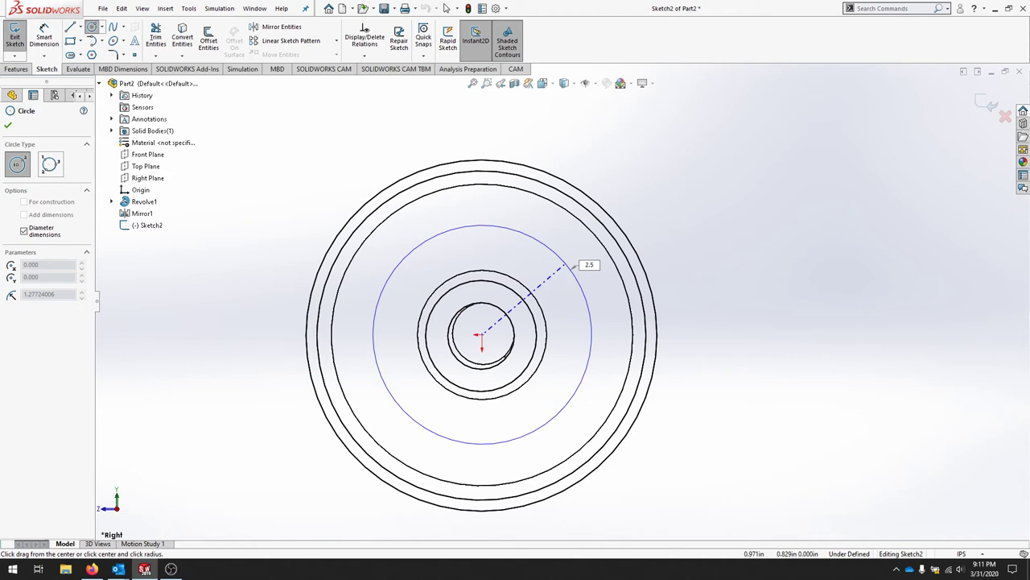
pyautogui.press('Return')
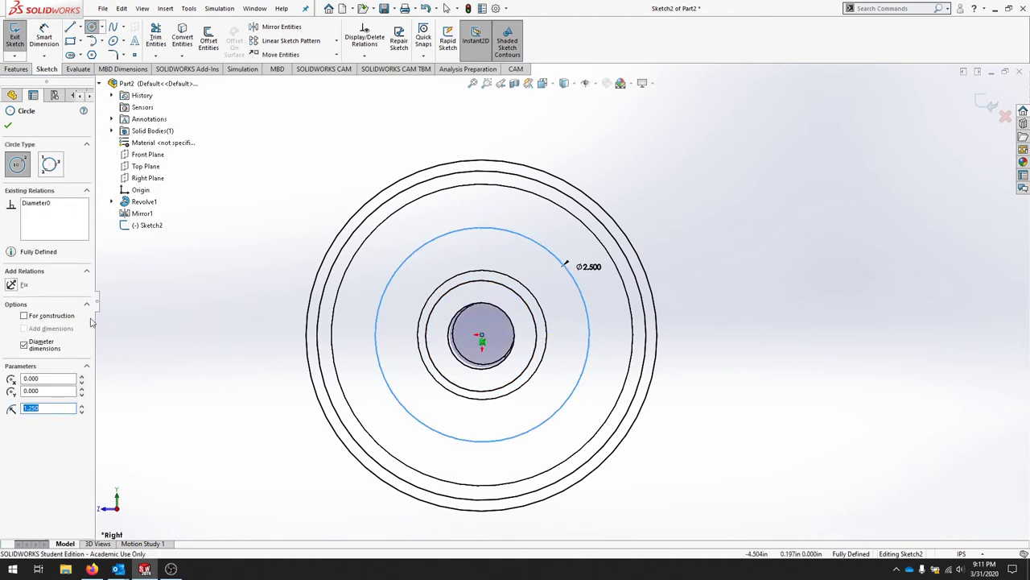
pyautogui.click(24, 317)
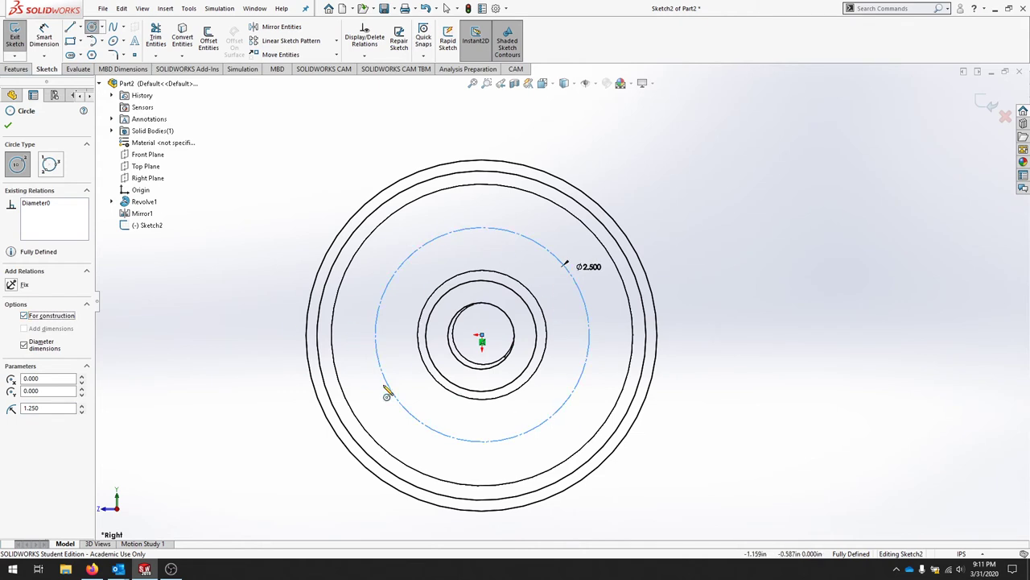
# - Draw a horizontal construction line about 1.47 in long from the origin, extending past the construction circle
pyautogui.click(70, 29)
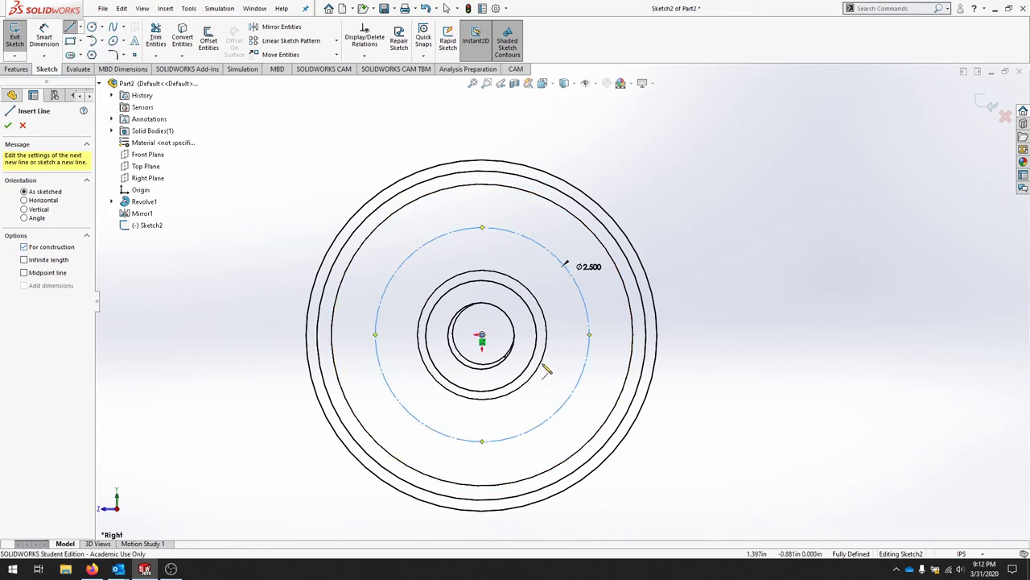
pyautogui.click(482, 336)
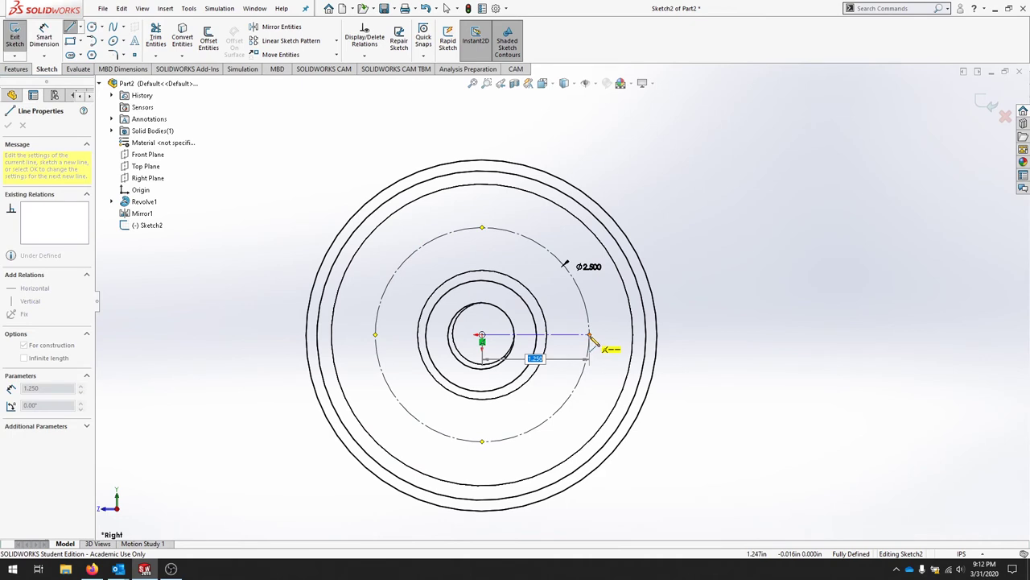
pyautogui.click(609, 335)
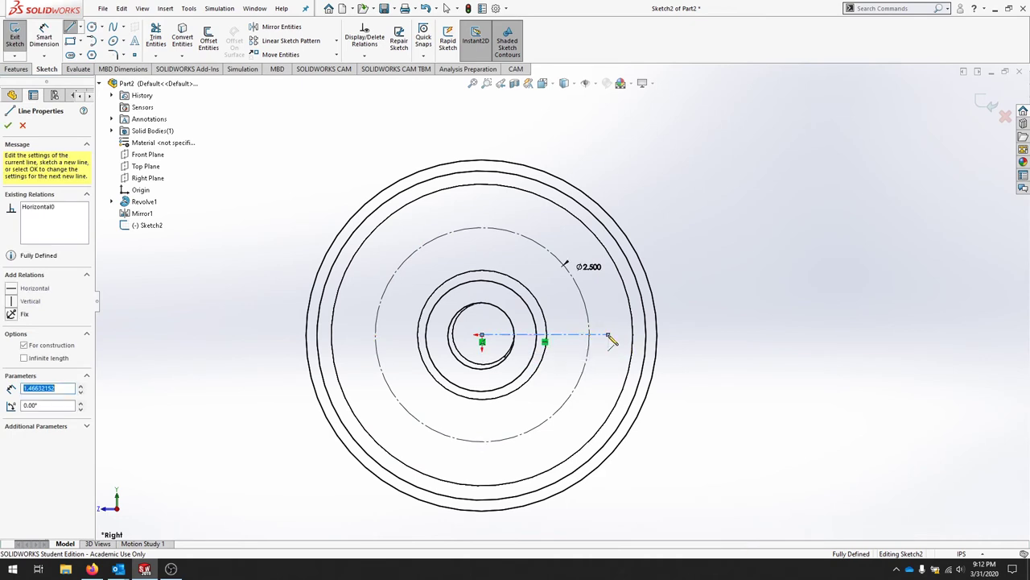
pyautogui.press('Escape')
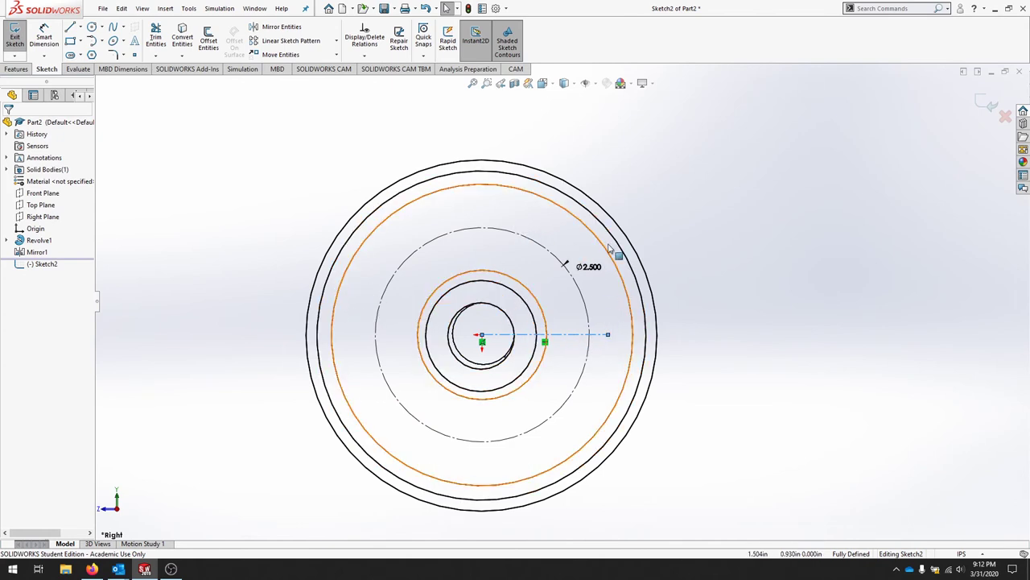
# - Sketch a 0.5 in diameter circle centred on the construction circle, slightly above the horizontal construction line
pyautogui.click(91, 28)
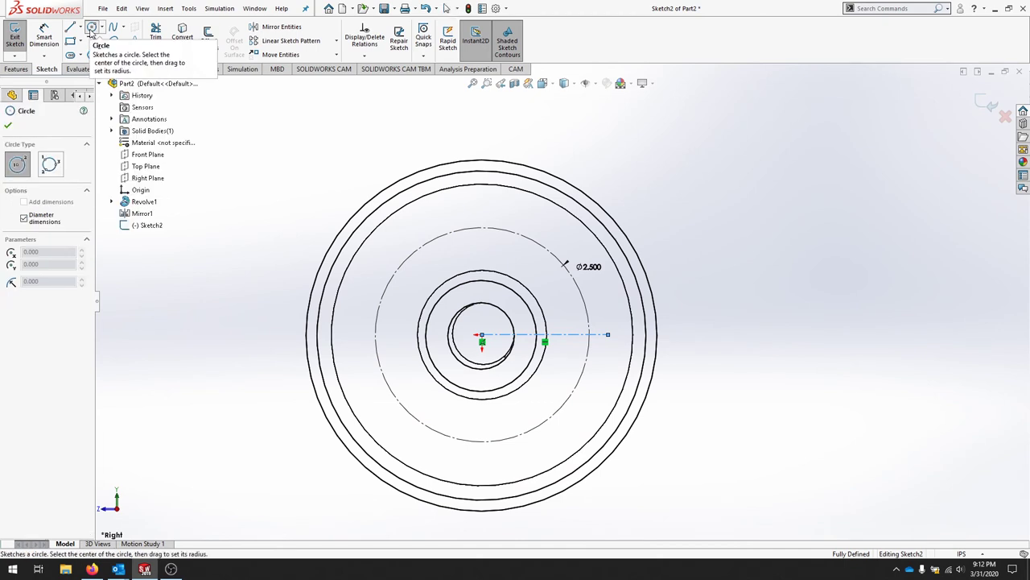
pyautogui.click(588, 306)
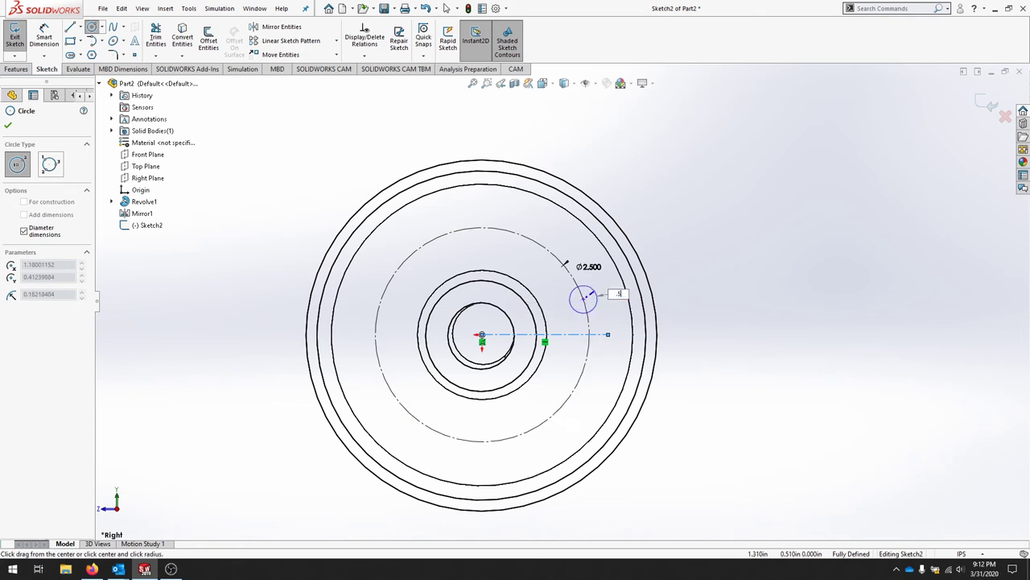
pyautogui.press('Return')
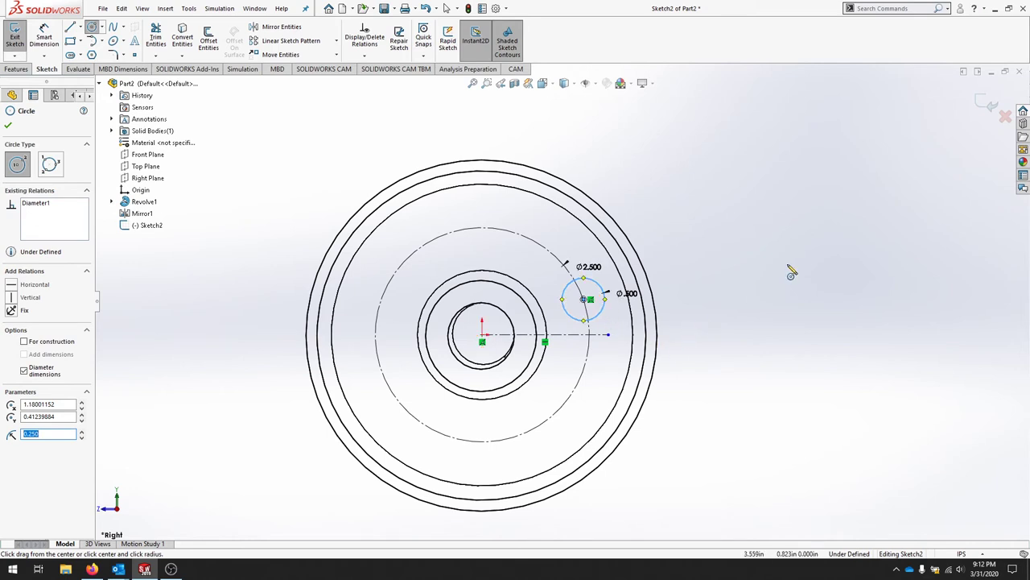
pyautogui.press('Escape')
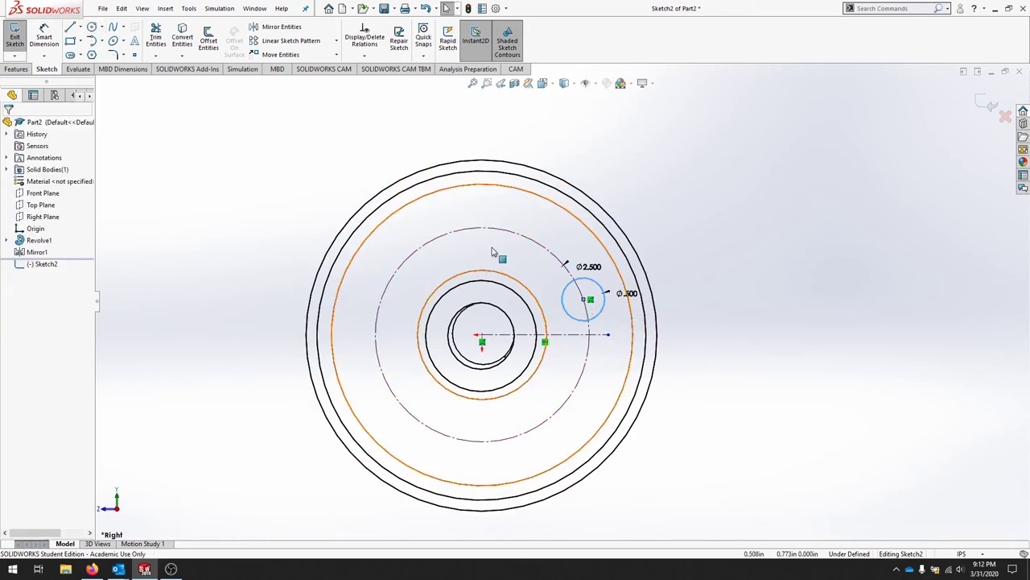
pyautogui.press('d')
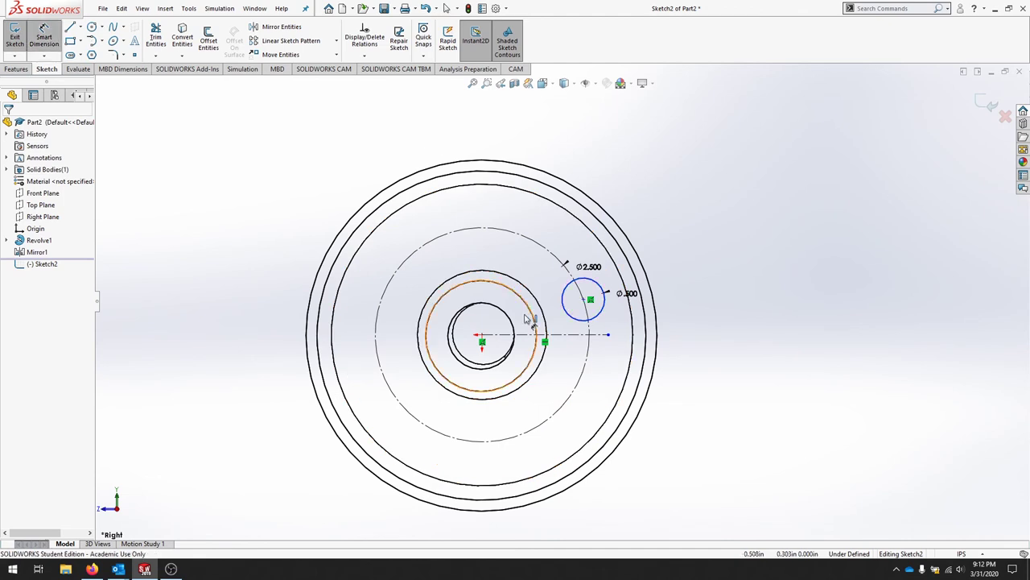
pyautogui.click(578, 335)
pyautogui.click(587, 301)
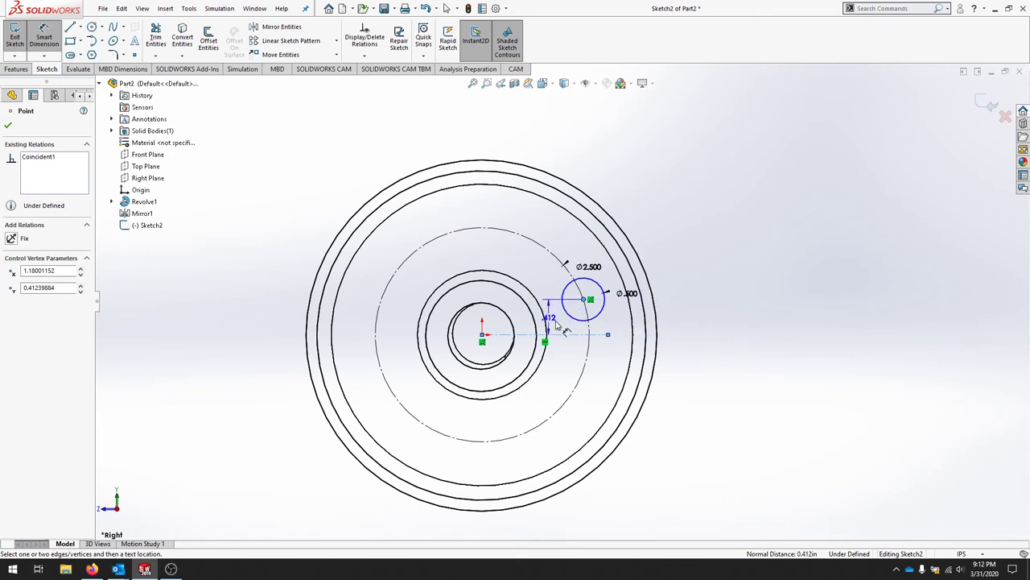
pyautogui.press('Escape')
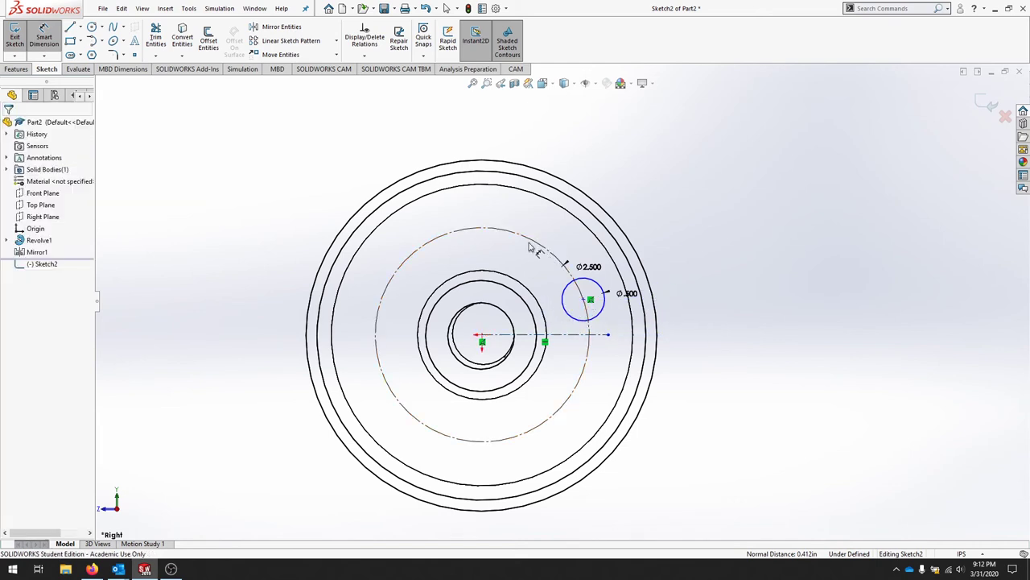
# - Draw a construction line from the centre of the 0.5 in circle to the origin
pyautogui.click(70, 27)
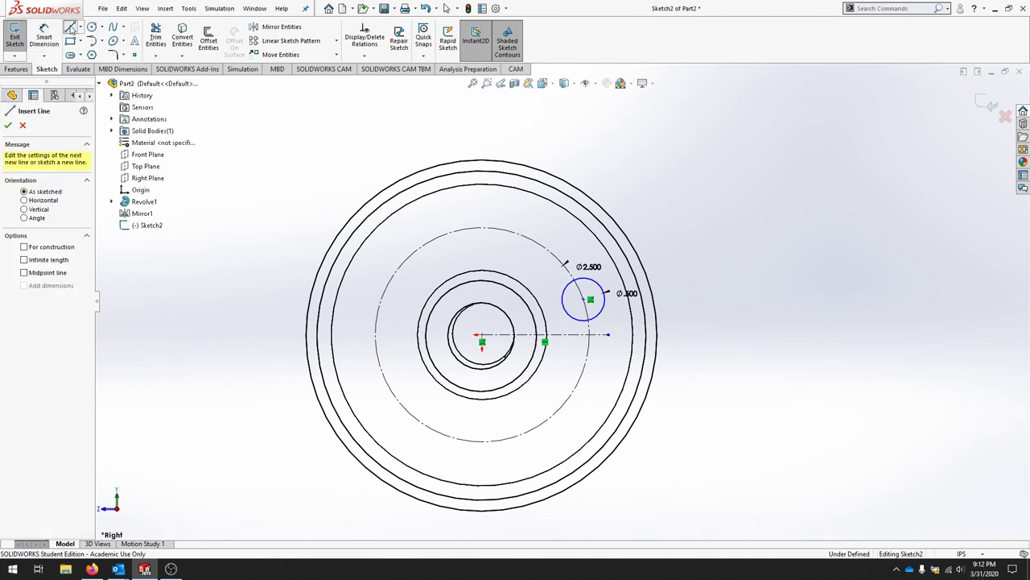
pyautogui.click(45, 248)
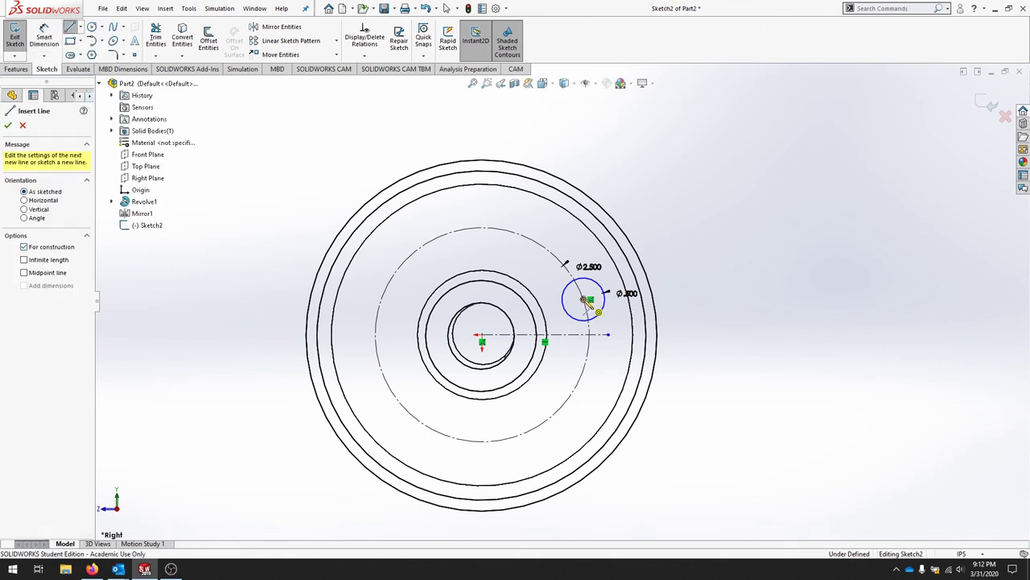
pyautogui.click(589, 301)
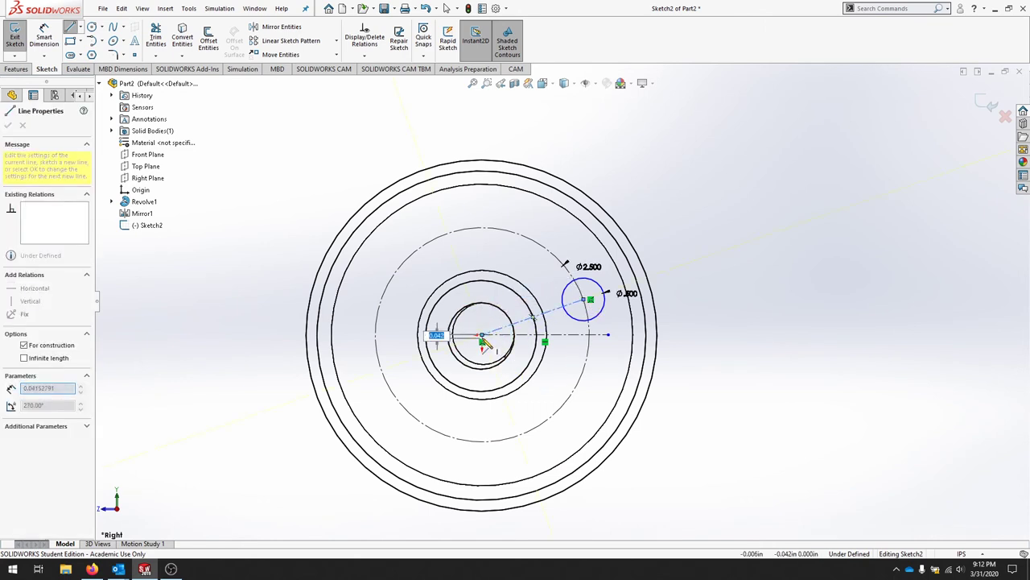
pyautogui.click(481, 336)
pyautogui.press('Escape')
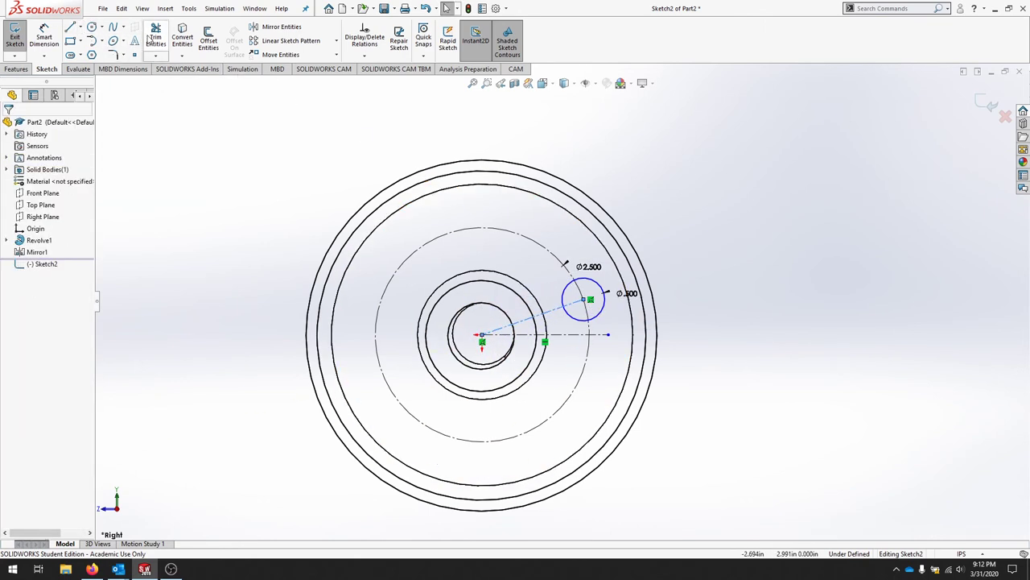
# - Dimension the angle between the horizontal and the slanted construction lines as 30 degrees
pyautogui.click(45, 39)
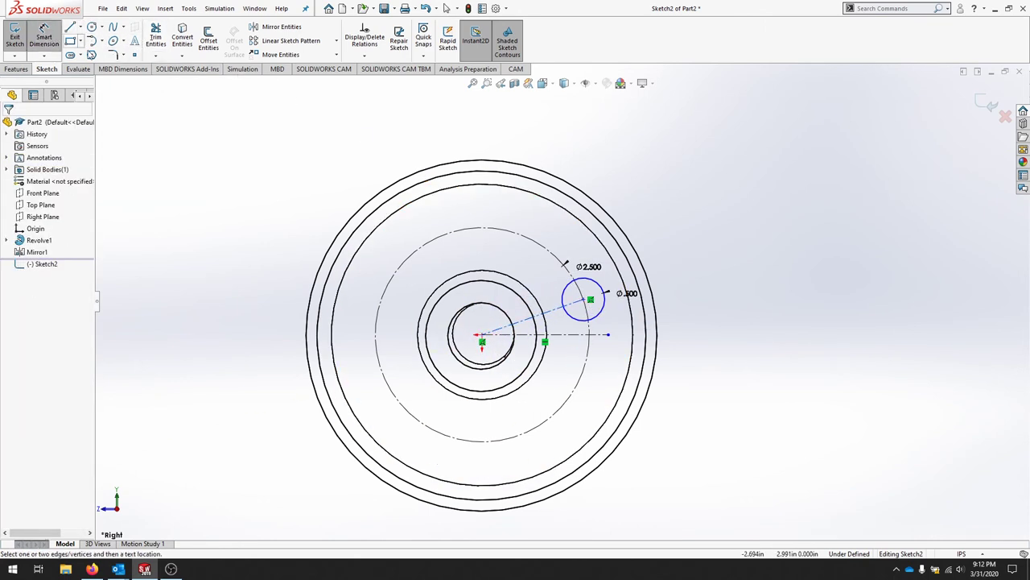
pyautogui.click(572, 337)
pyautogui.click(554, 312)
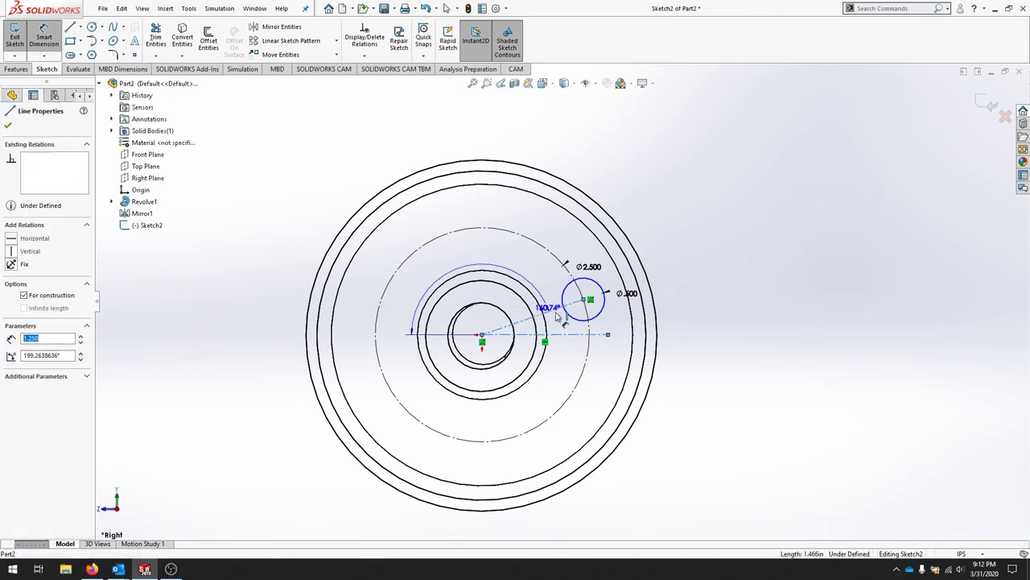
pyautogui.click(718, 293)
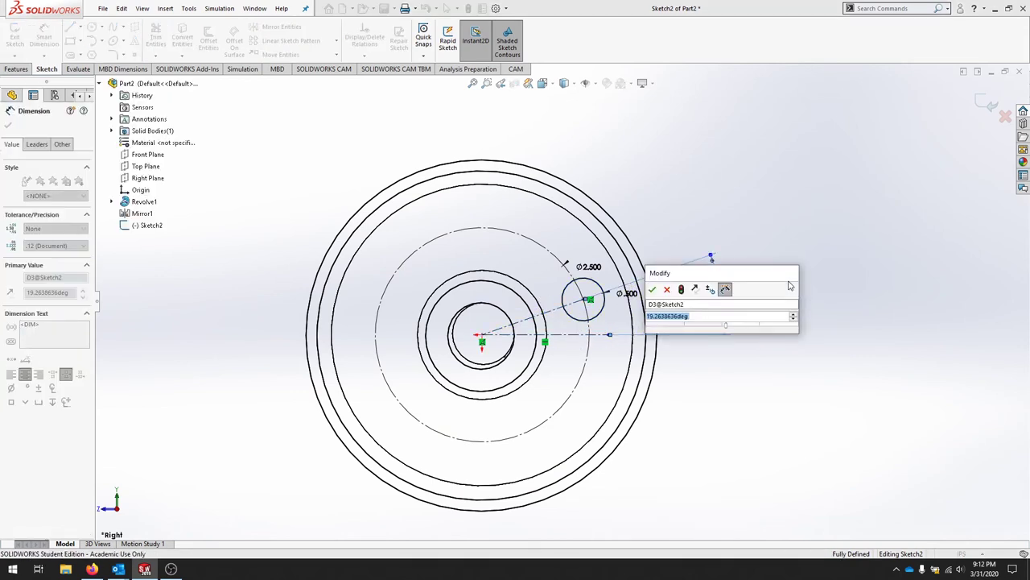
pyautogui.write('30')
pyautogui.press('Return')
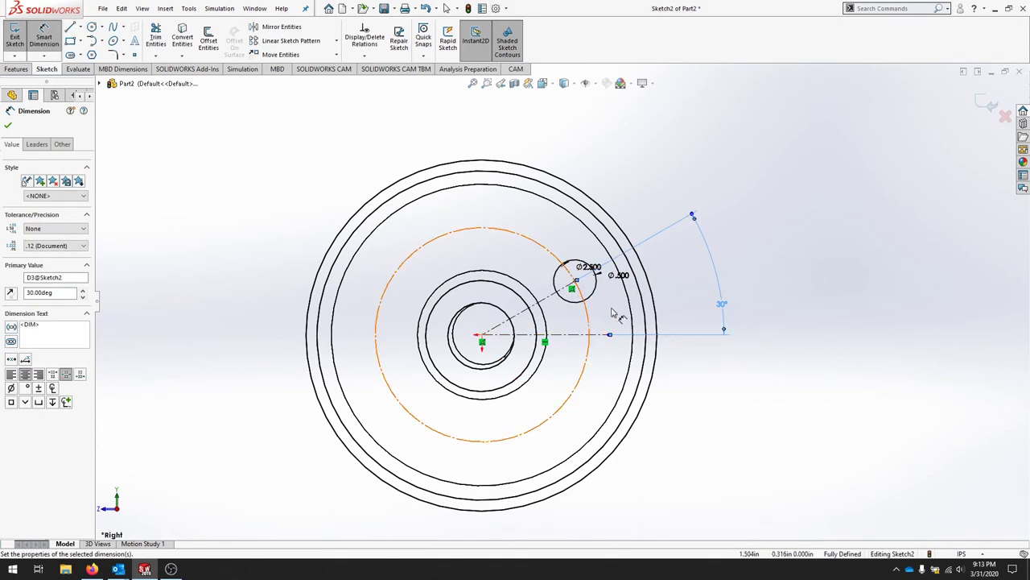
pyautogui.press('Escape')
# - Exit the hole sketch and set the display style to Shaded With Edges
pyautogui.scroll(-2, 596, 298)
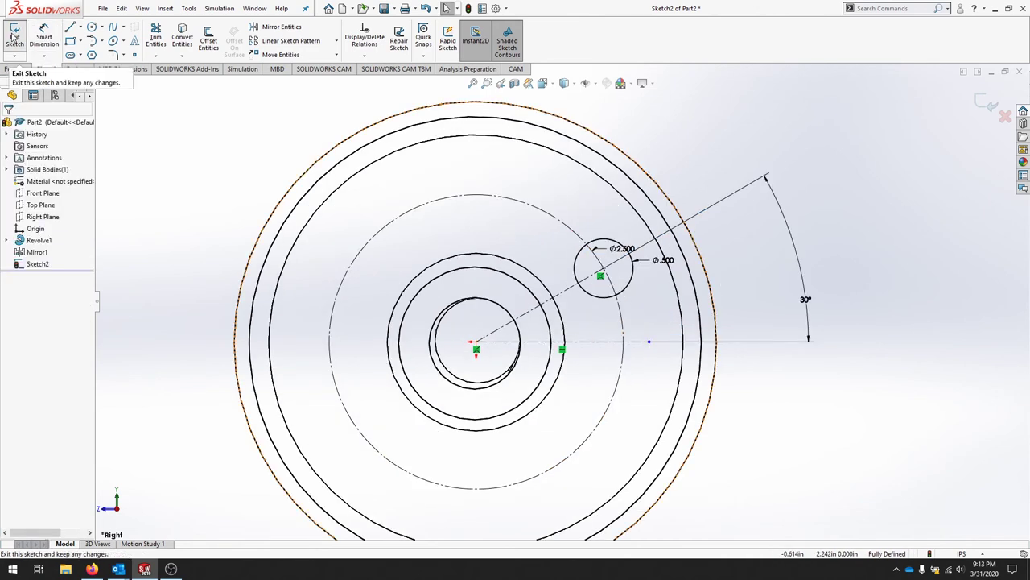
pyautogui.click(13, 38)
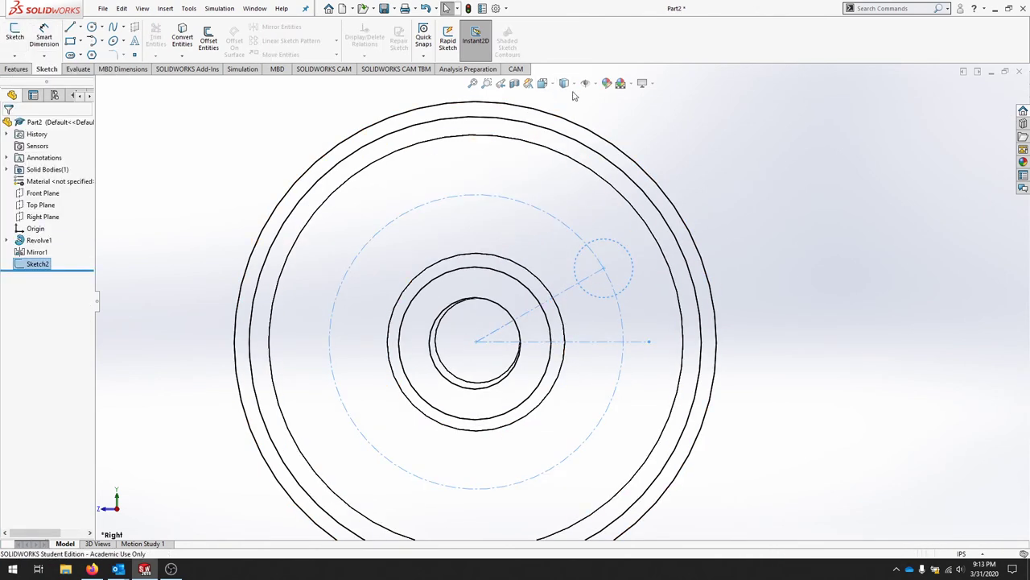
pyautogui.moveTo(791, 220); pyautogui.dragTo(784, 258, button='middle')
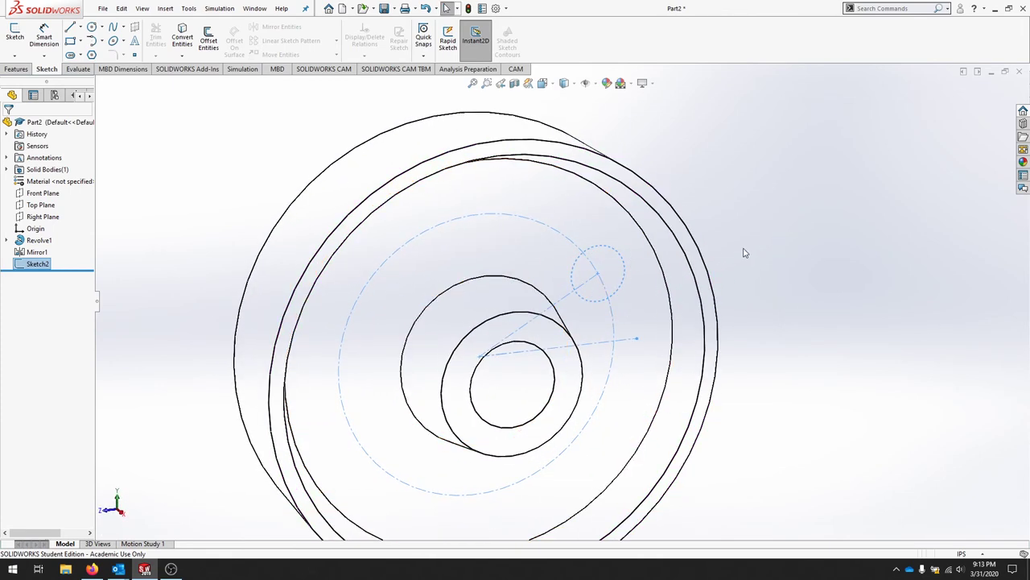
pyautogui.click(566, 85)
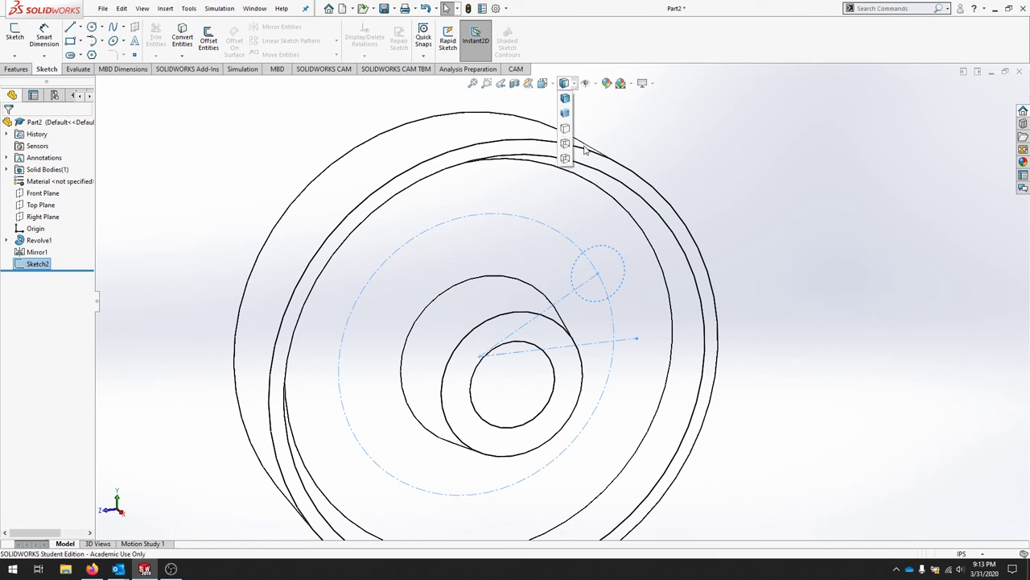
pyautogui.click(565, 99)
pyautogui.click(755, 264)
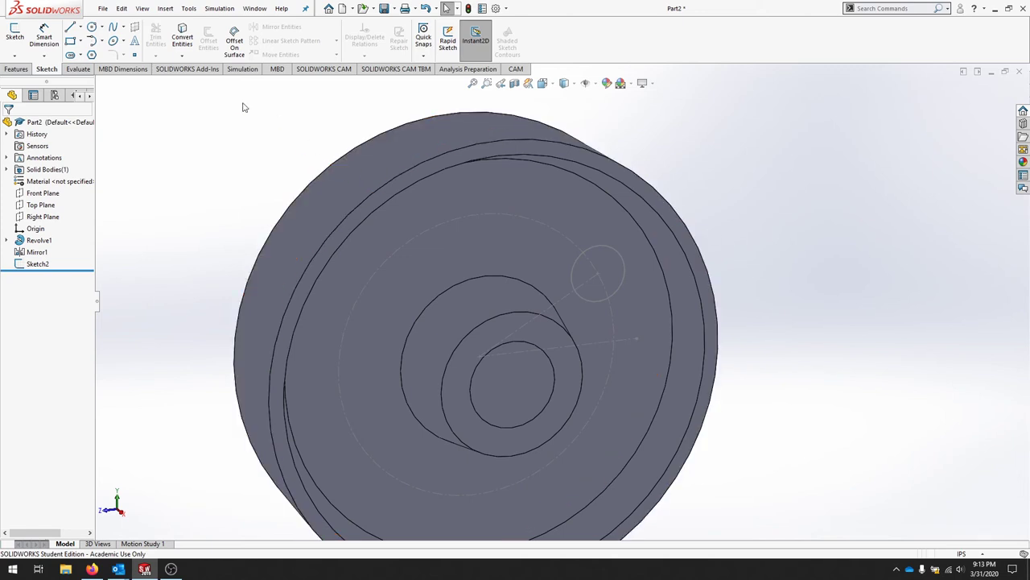
# - Cut the 0.5 in circle through the wheel with an Extruded Cut using the Through All - Both end condition
pyautogui.click(17, 69)
pyautogui.click(38, 264)
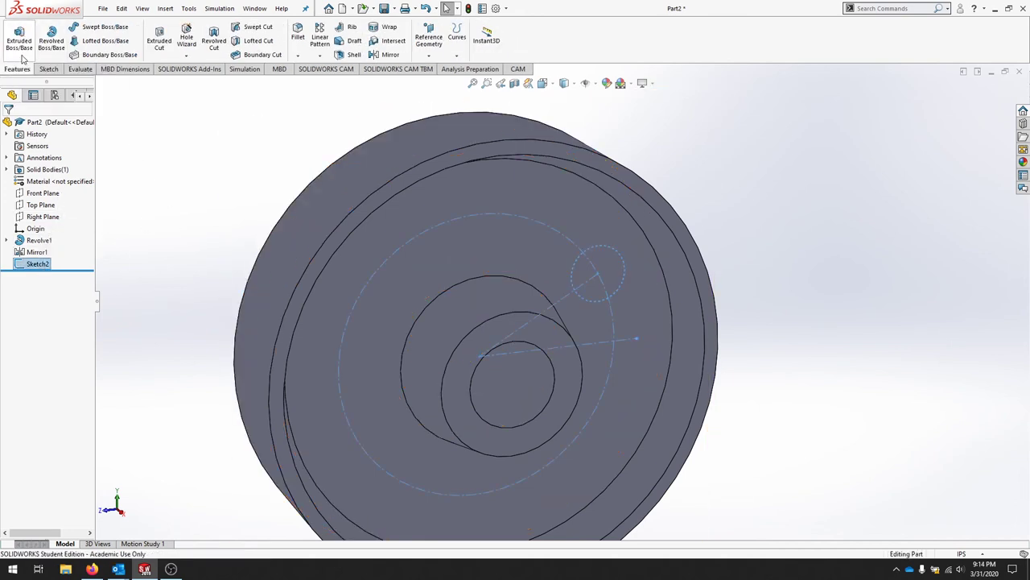
pyautogui.click(158, 48)
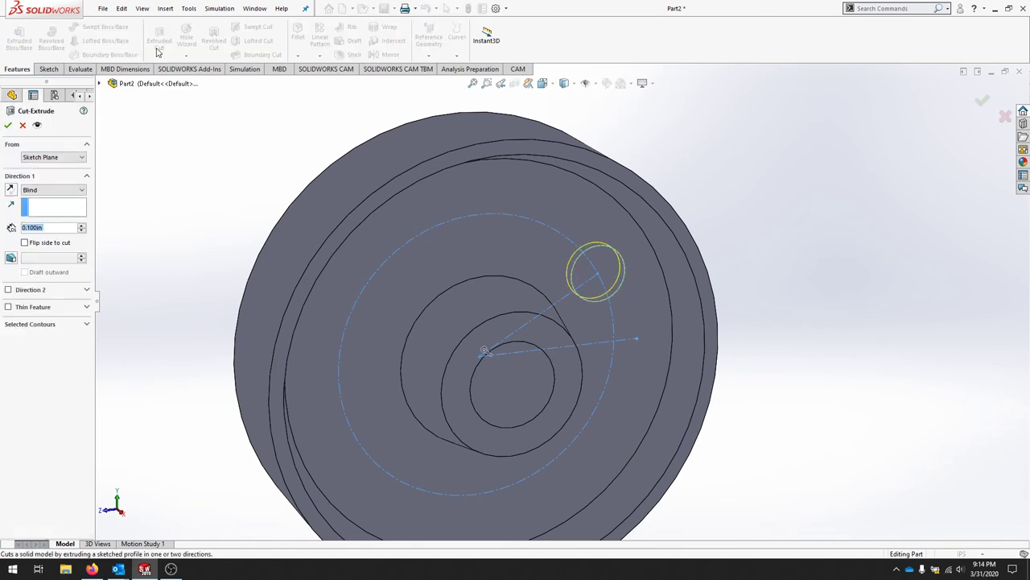
pyautogui.click(81, 189)
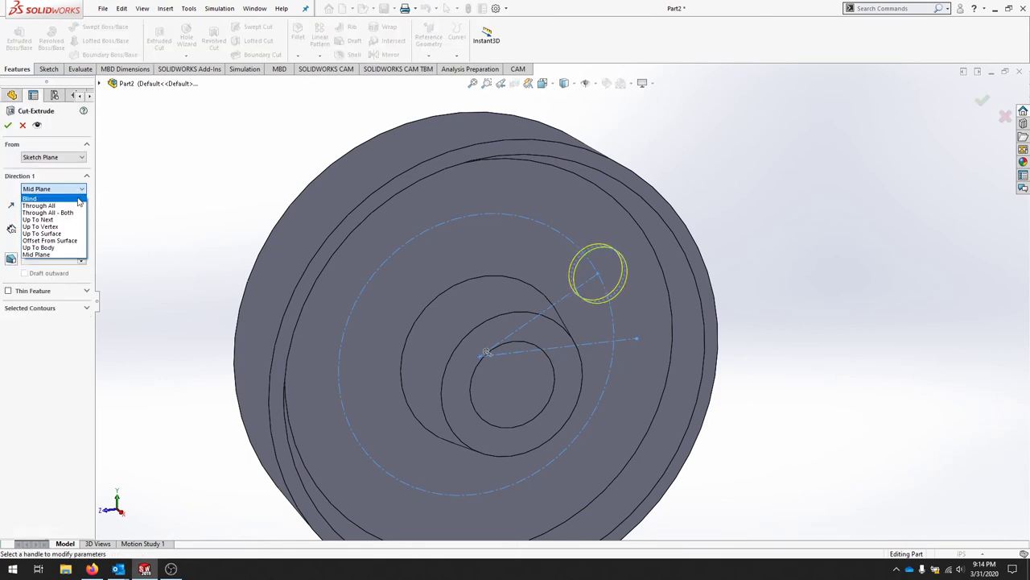
pyautogui.click(73, 212)
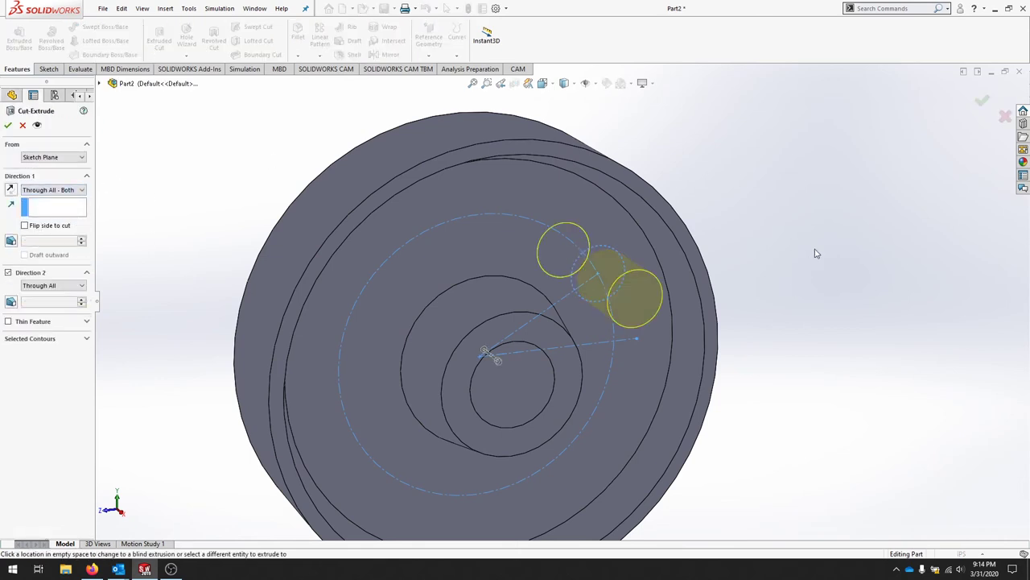
pyautogui.click(8, 126)
pyautogui.moveTo(782, 335); pyautogui.dragTo(601, 306, button='middle')
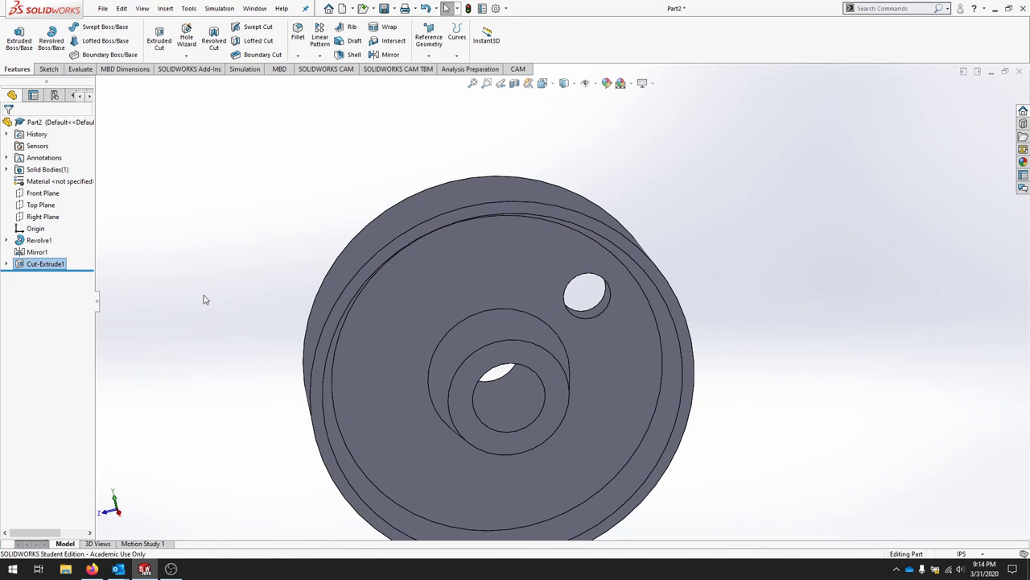
# - Show the feature dimensions, then set the hole's angle dimension to 90 degrees and rebuild the part
pyautogui.rightClick(43, 163)
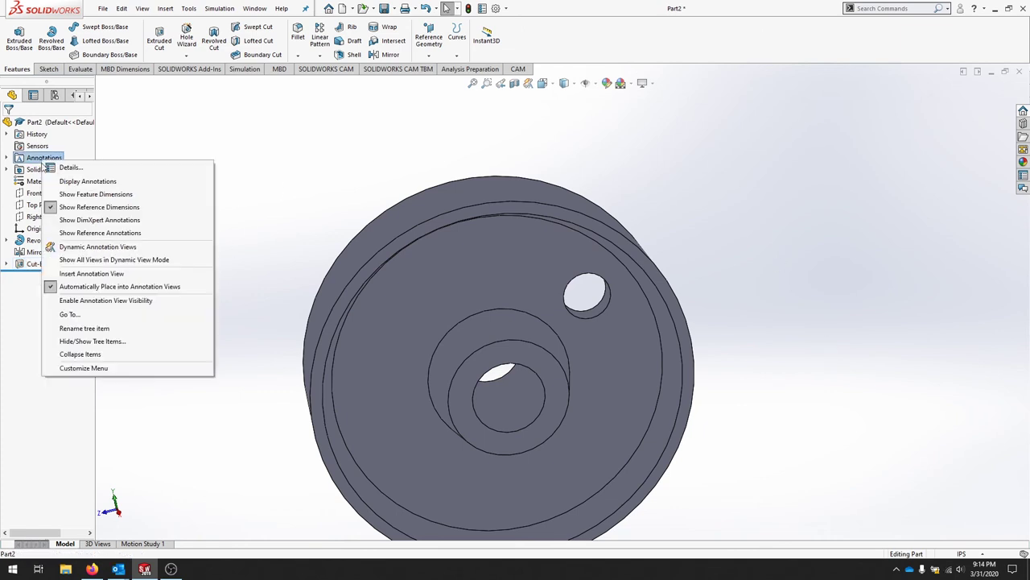
pyautogui.click(103, 199)
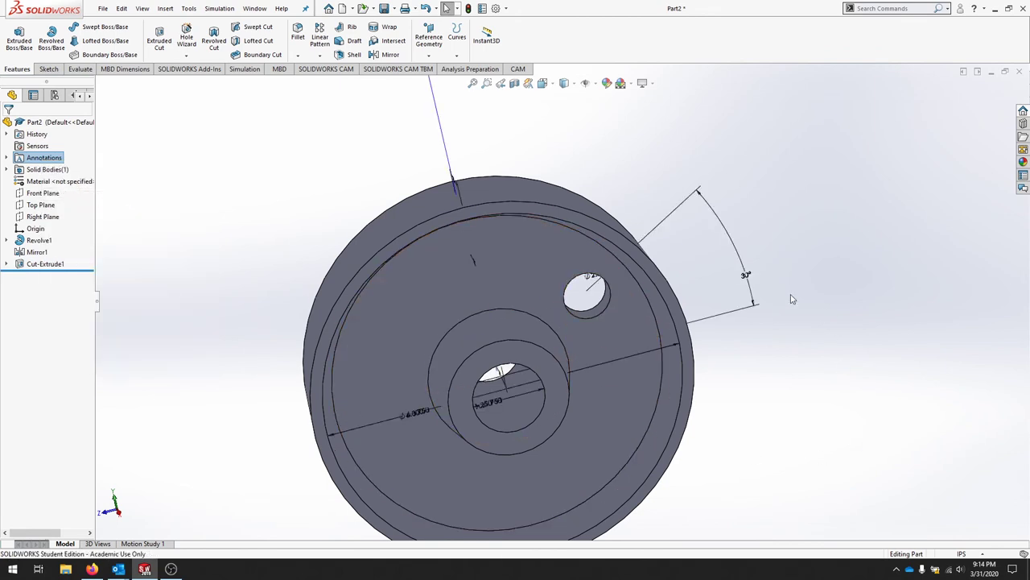
pyautogui.click(746, 276)
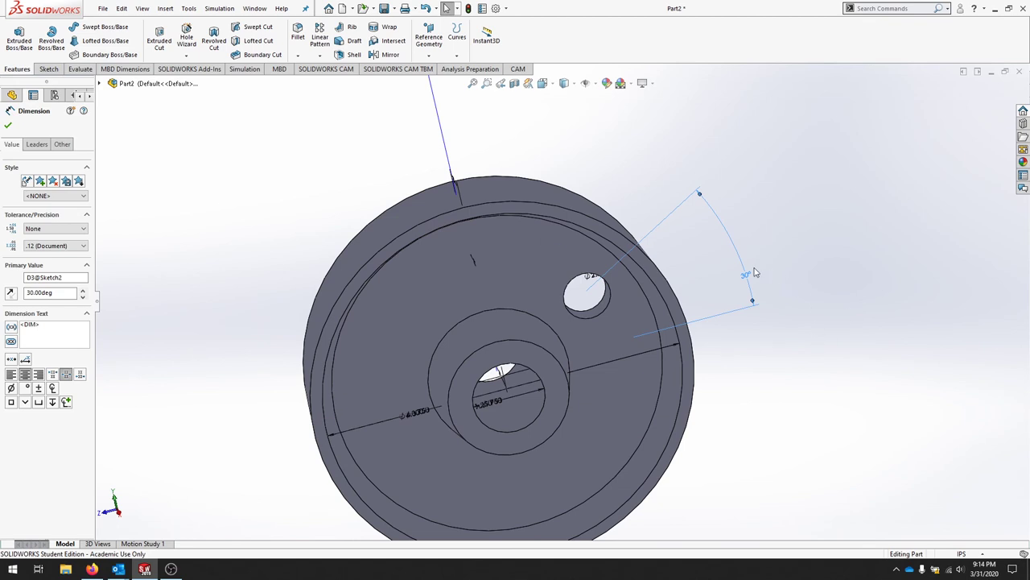
pyautogui.click(51, 292)
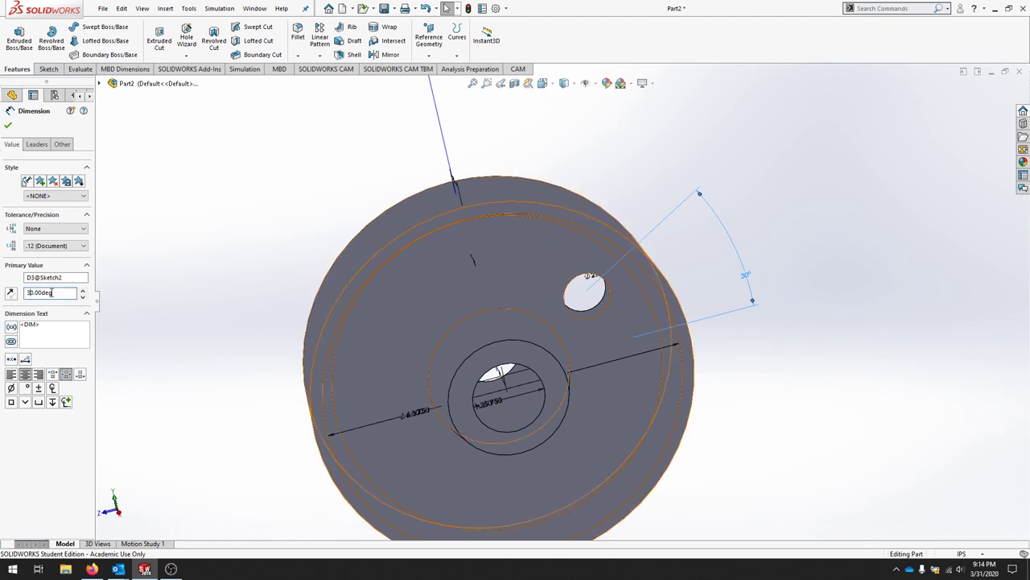
pyautogui.write('9')
pyautogui.click(8, 124)
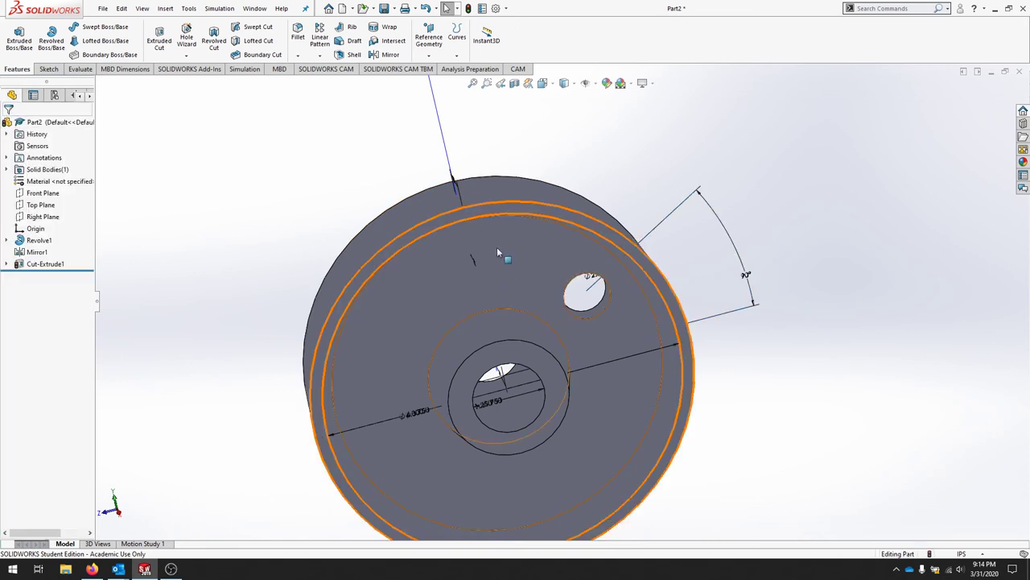
pyautogui.click(468, 8)
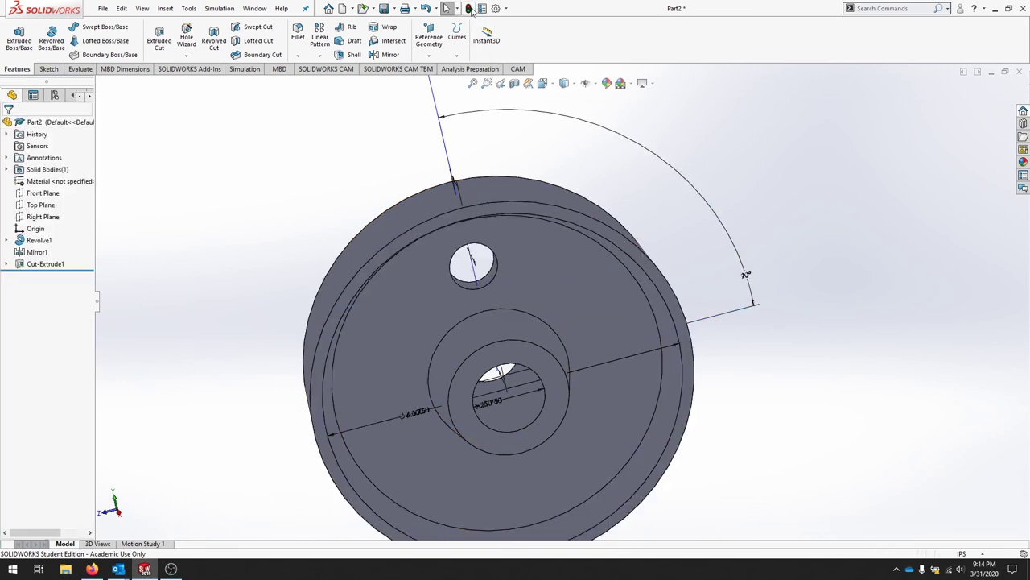
# - Expand the hole's cut feature to reveal its sketch and hide the feature dimensions on the model
pyautogui.click(667, 340)
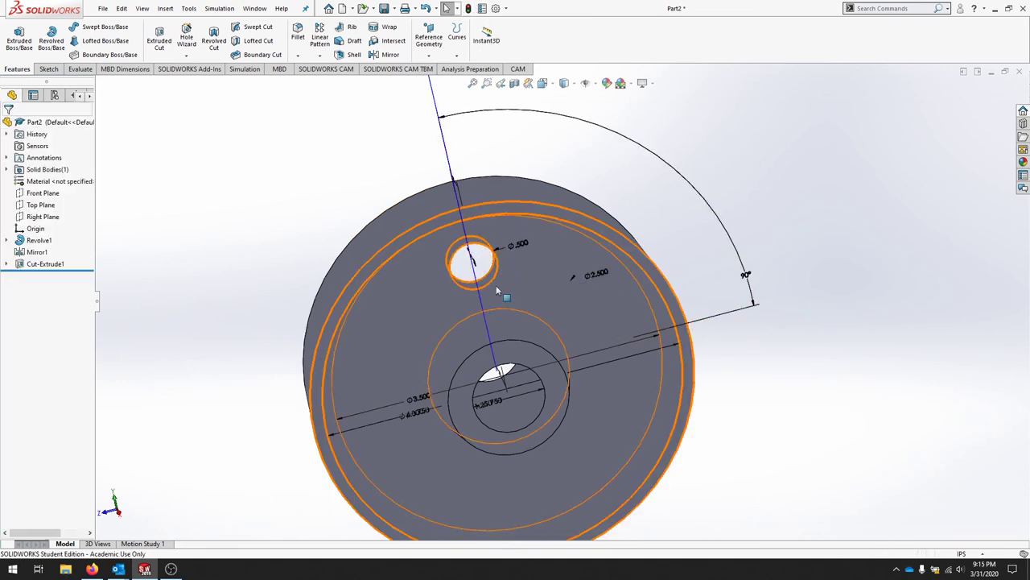
pyautogui.click(3, 270)
pyautogui.click(6, 265)
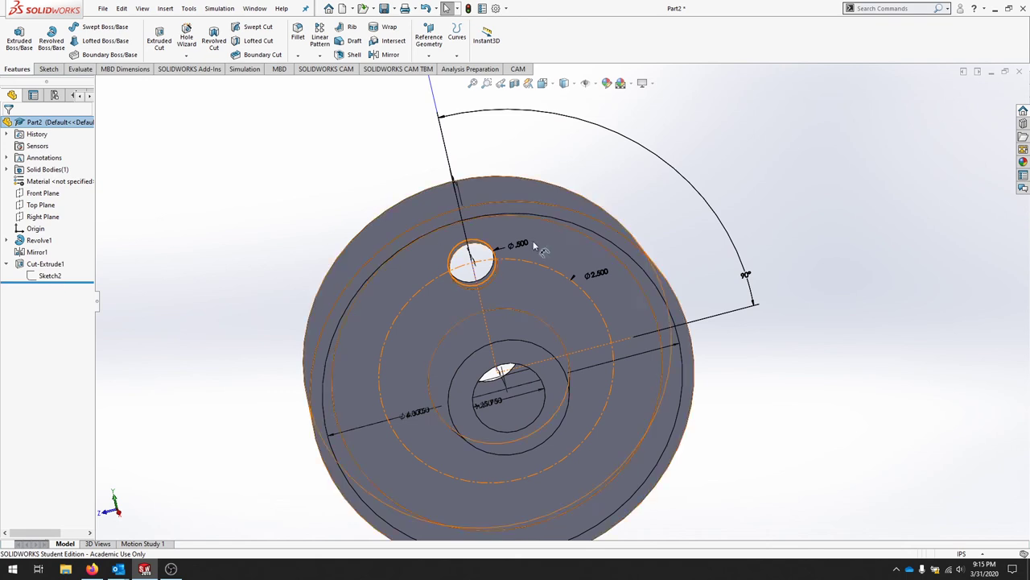
pyautogui.rightClick(34, 159)
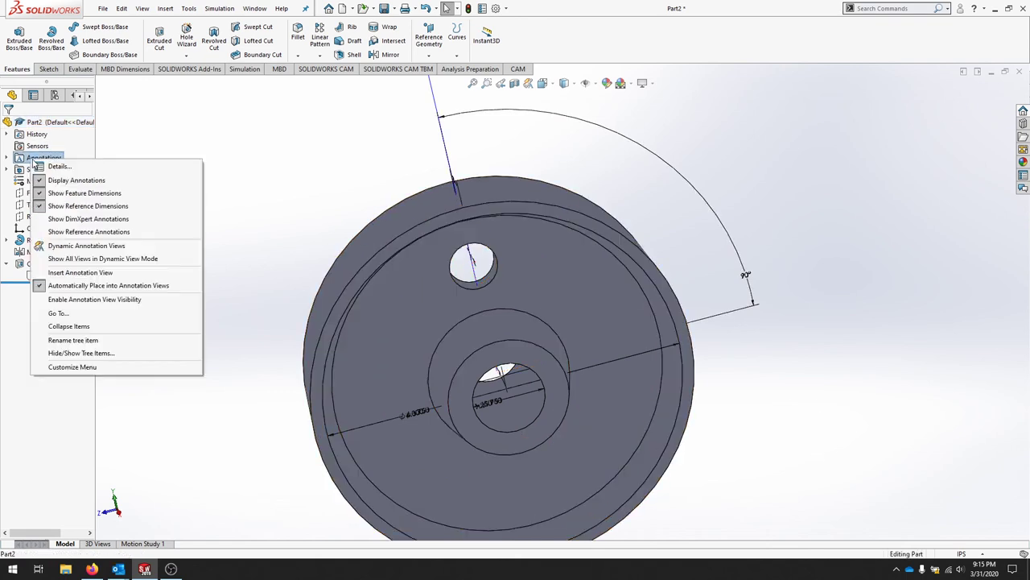
pyautogui.click(94, 194)
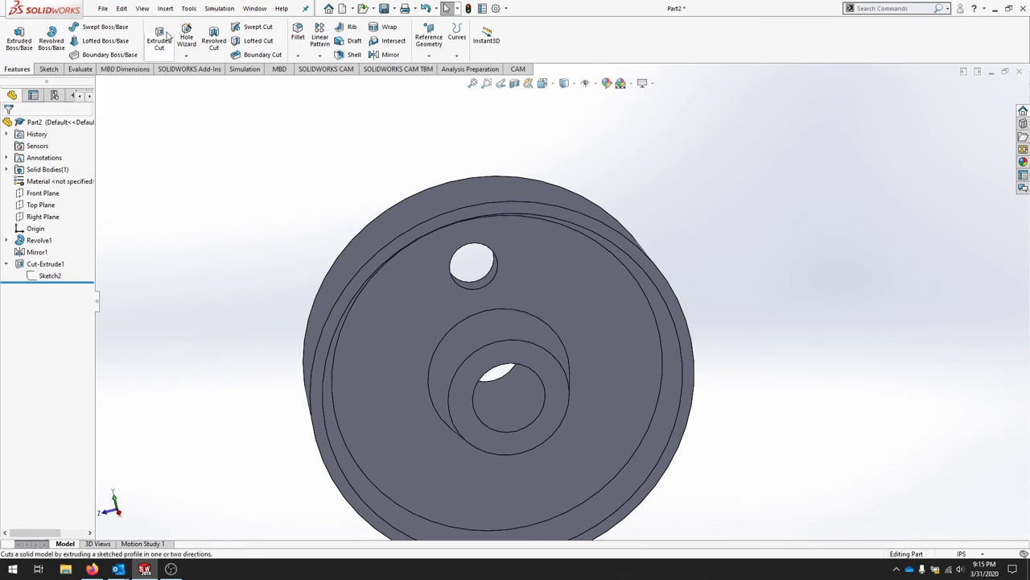
# - Start a circular pattern of the hole's extruded cut with 5 equally spaced instances over 360 degrees
pyautogui.click(322, 56)
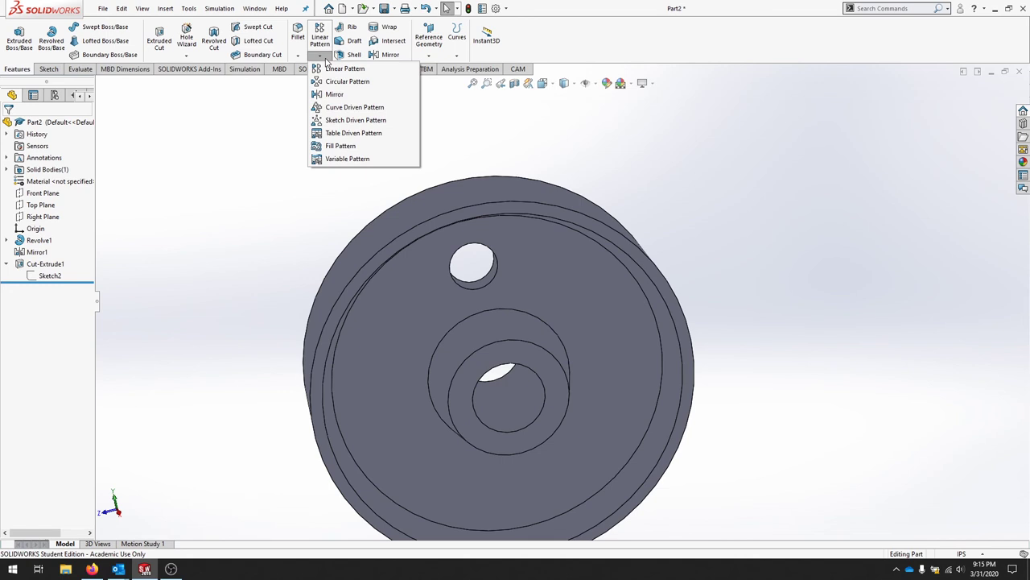
pyautogui.click(344, 81)
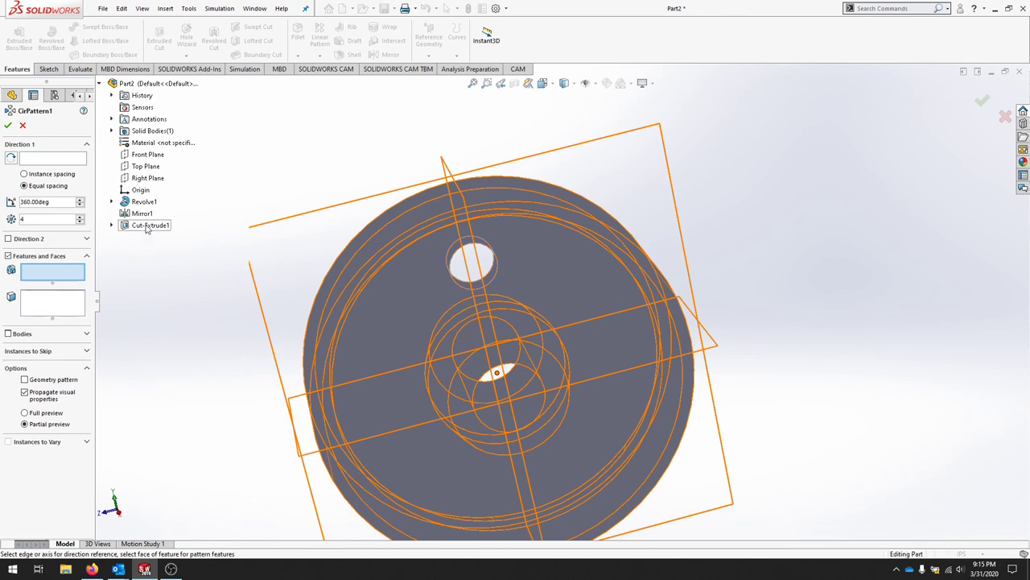
pyautogui.click(148, 226)
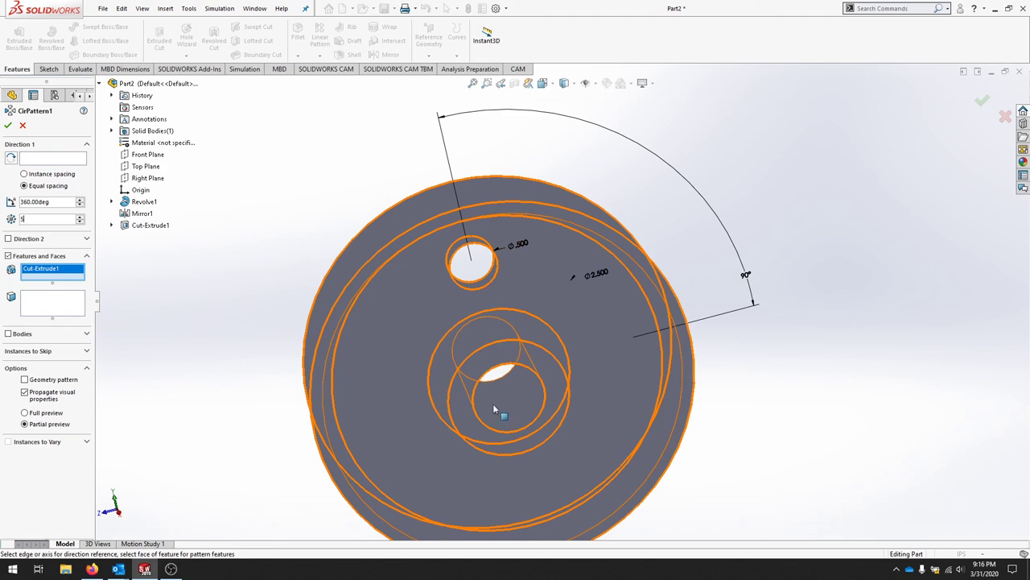
# - Show the temporary axes and complete the circular pattern using the wheel's central axis as its rotation axis
pyautogui.moveTo(270, 229); pyautogui.dragTo(507, 388, button='middle')
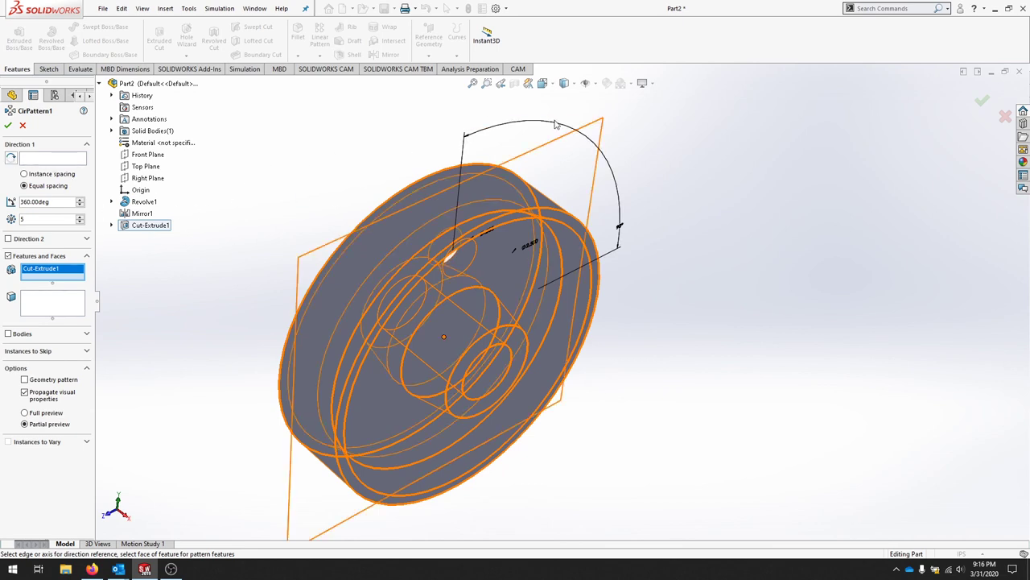
pyautogui.click(594, 84)
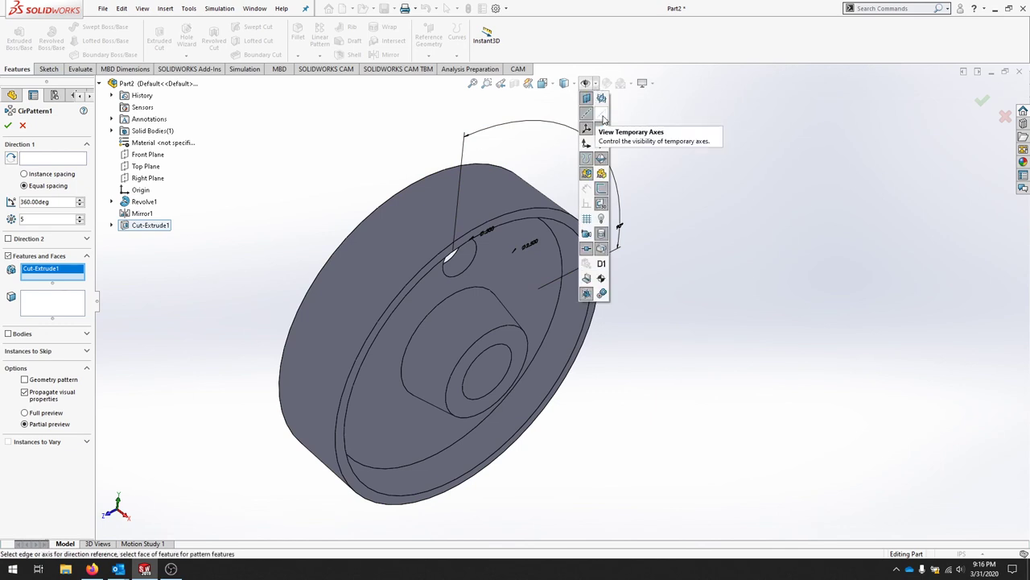
pyautogui.click(602, 115)
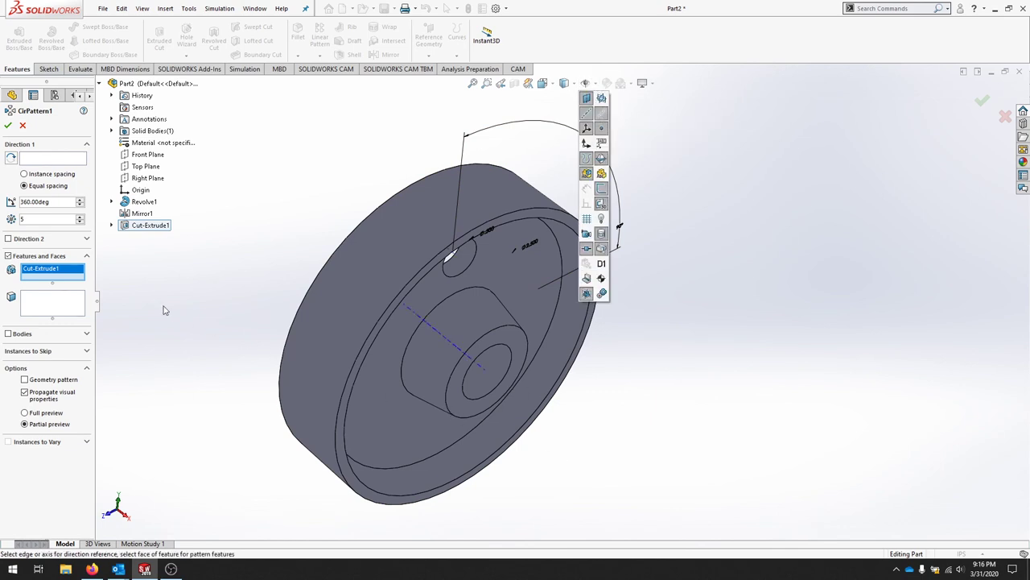
pyautogui.click(46, 161)
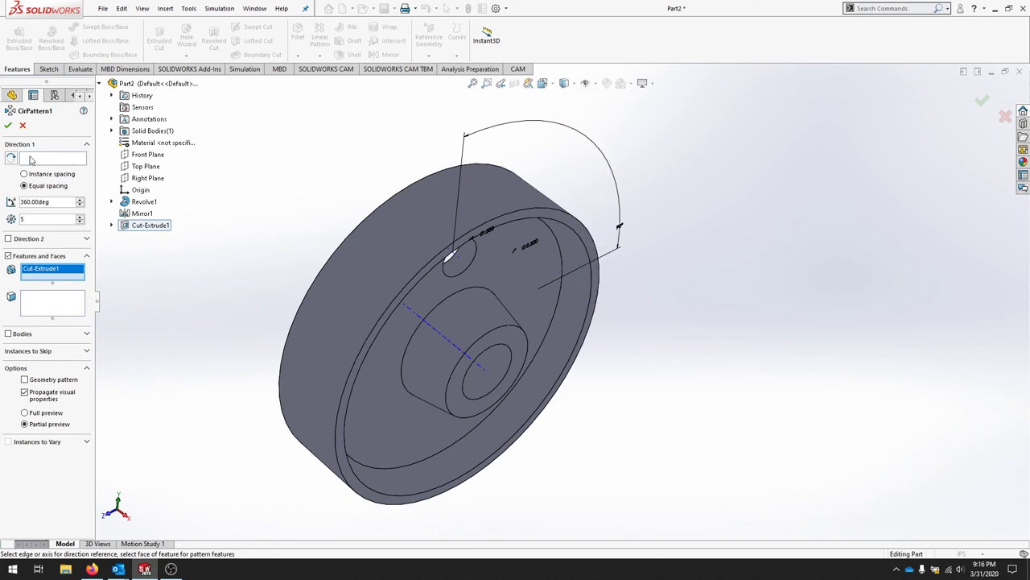
pyautogui.click(30, 160)
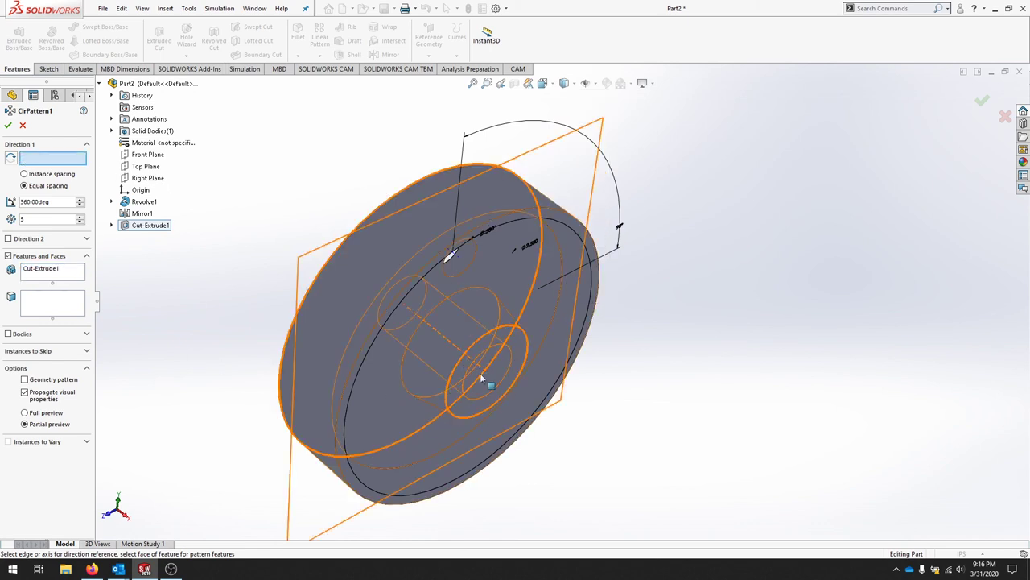
pyautogui.moveTo(515, 373); pyautogui.dragTo(468, 383, button='middle')
pyautogui.click(429, 346)
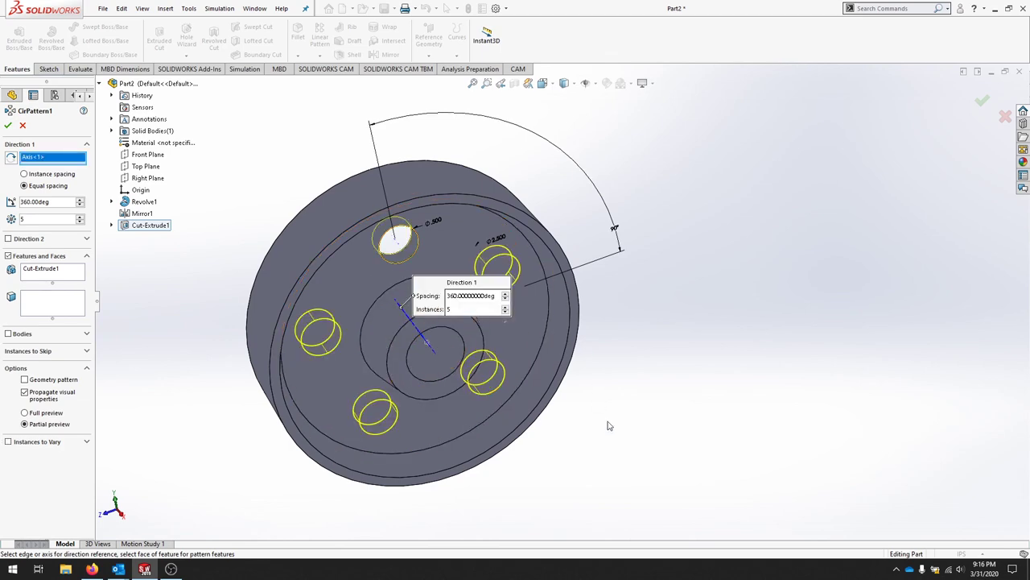
pyautogui.moveTo(761, 405); pyautogui.dragTo(738, 325, button='middle')
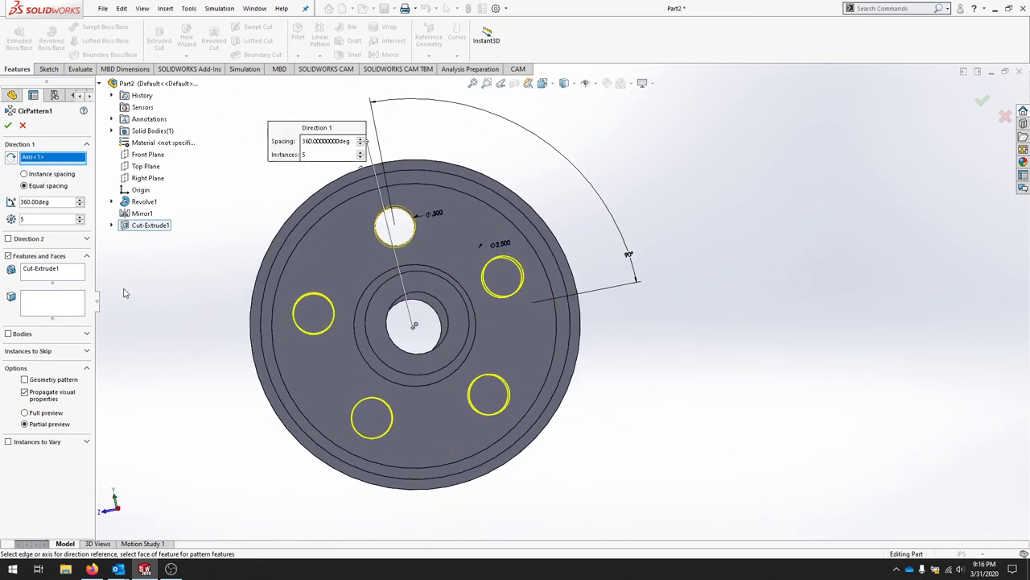
pyautogui.click(9, 126)
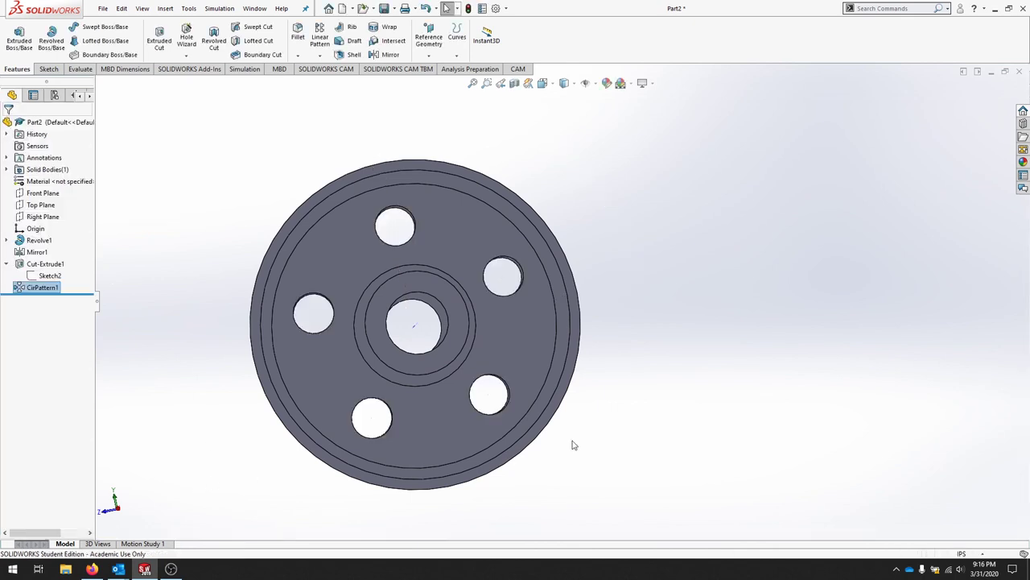
# - Hide the temporary axes of the wheel
pyautogui.moveTo(683, 392); pyautogui.dragTo(678, 342, button='middle')
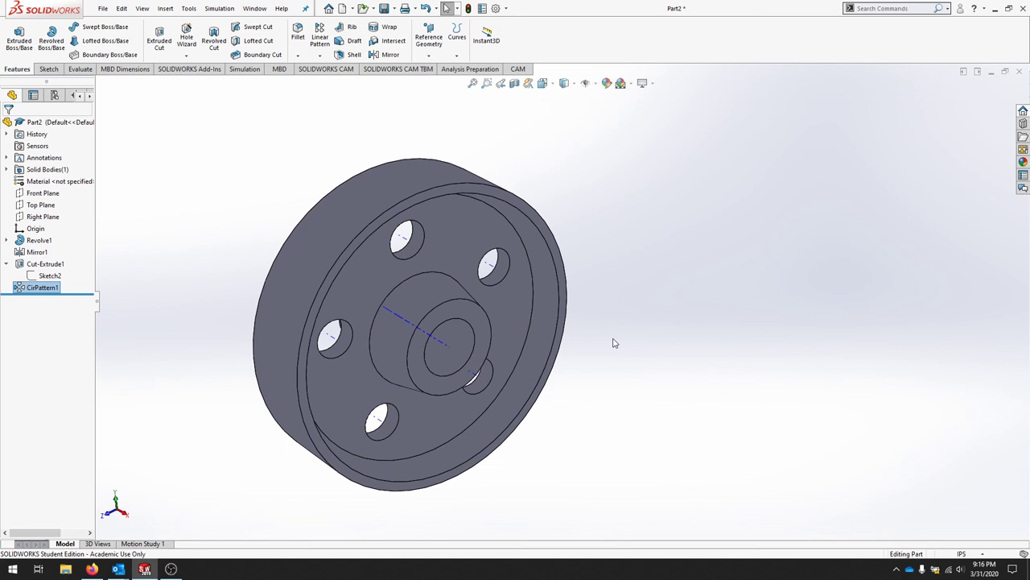
pyautogui.click(587, 83)
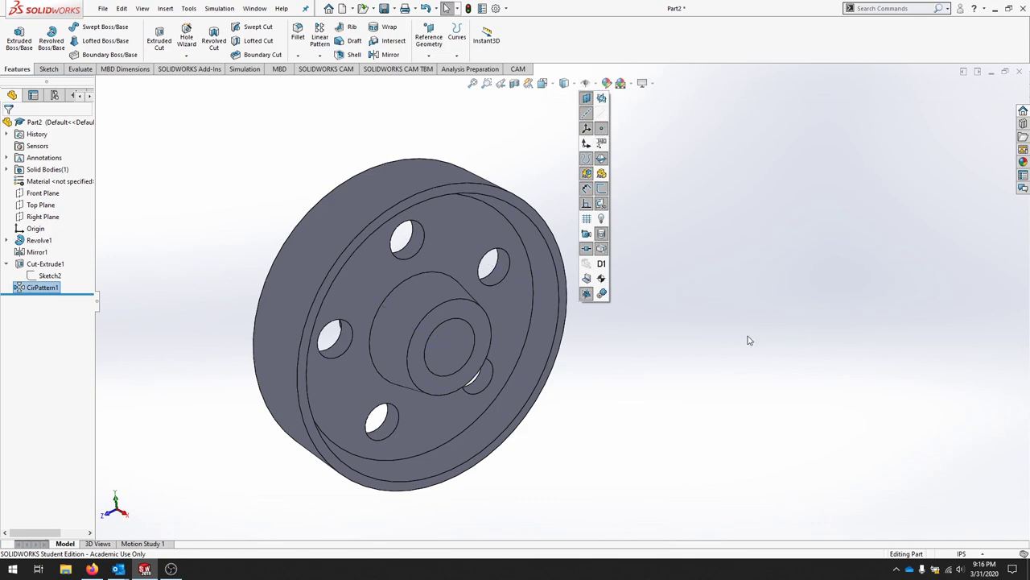